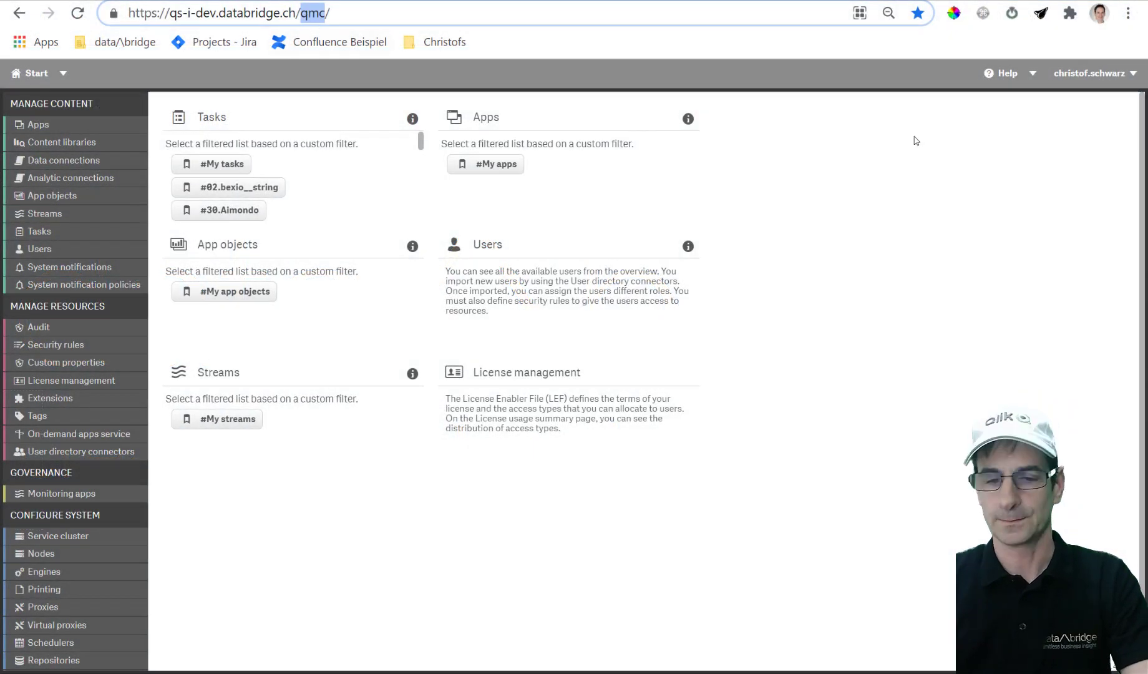
Step: Change 'qmc' to 'ext' in the address to load the Hub page showing the 10 Everyone apps
{"action": "type", "text": "ext"}
{"action": "key", "text": "Delete"}
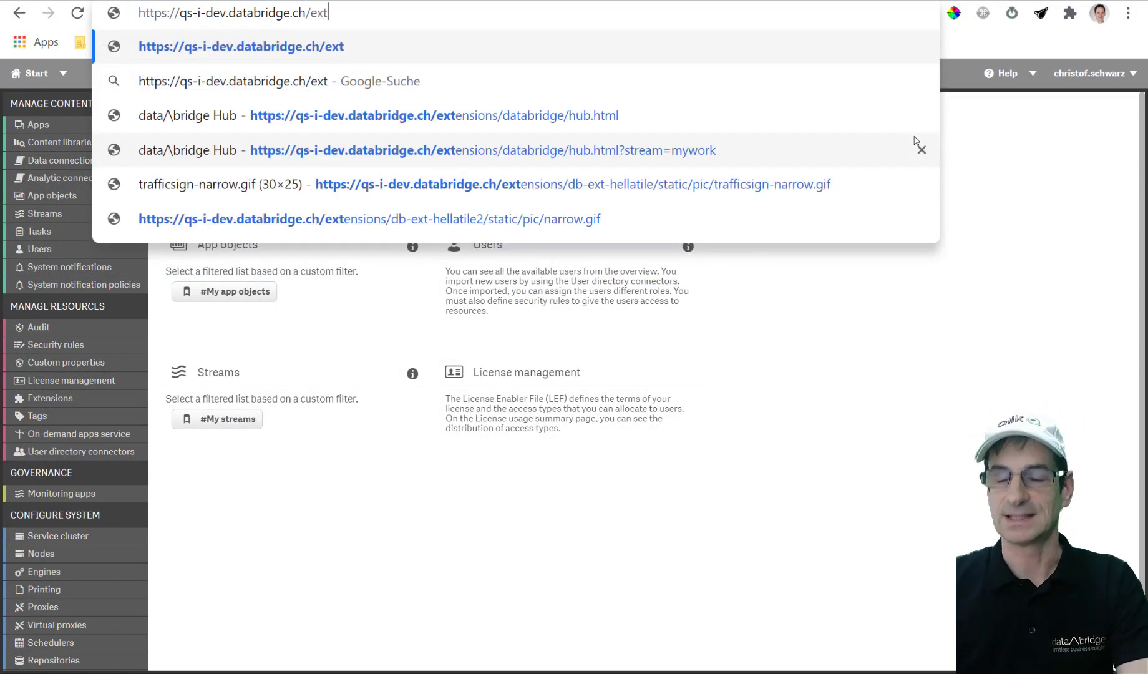
{"action": "left_click", "coordinate": [556, 116]}
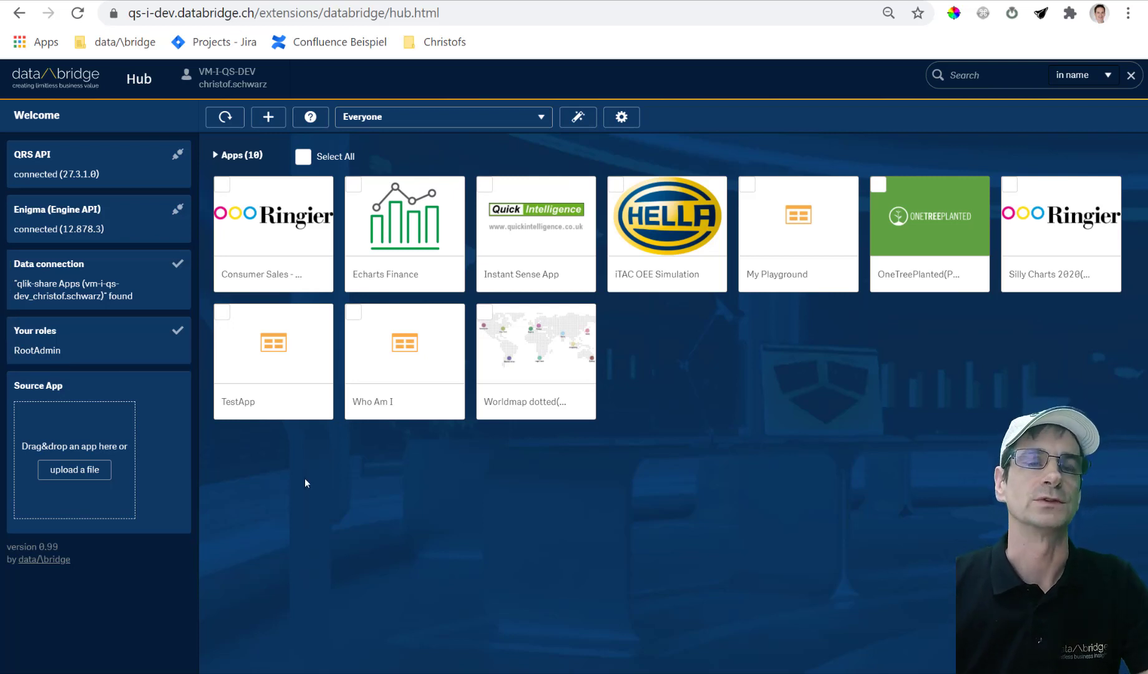
Step: Drag OneTreePlanted from My Work into Source App, then list the 28 Neo Test apps
{"action": "left_click", "coordinate": [517, 123]}
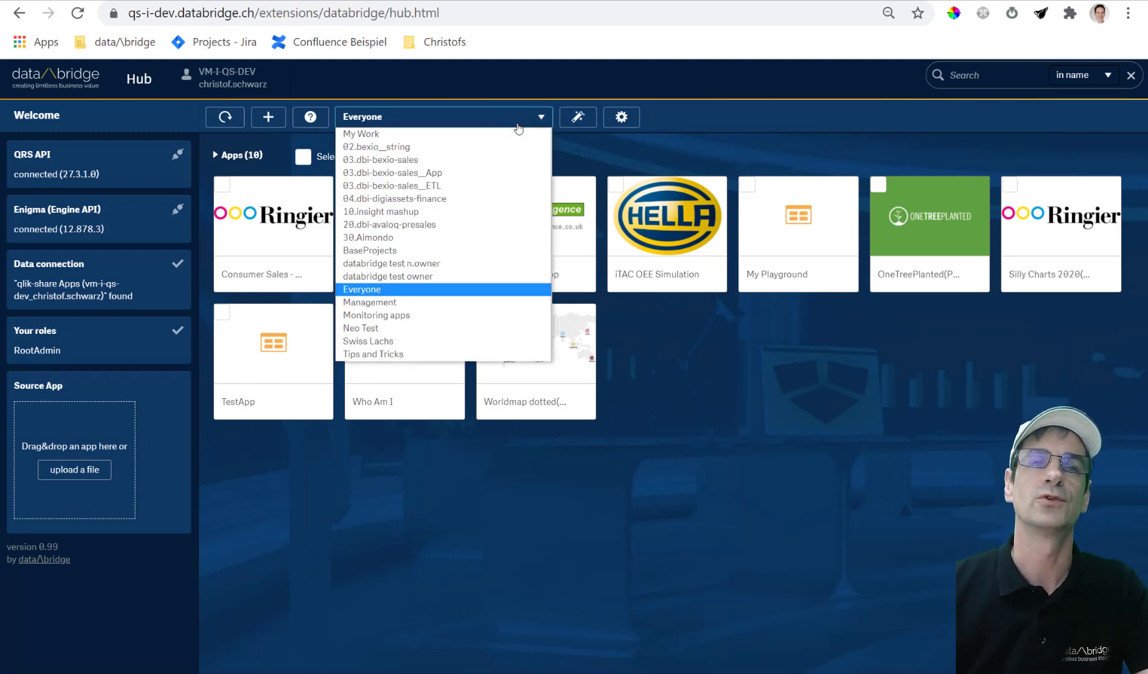
{"action": "left_click", "coordinate": [417, 134]}
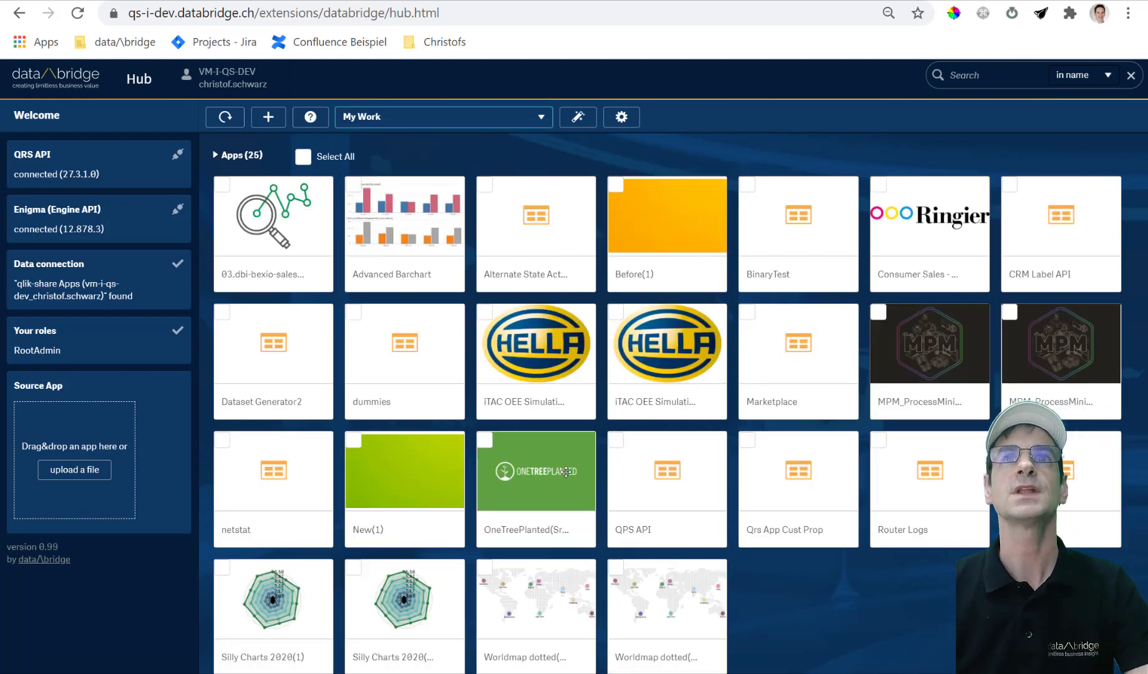
{"action": "scroll", "coordinate": [565, 472], "scroll_direction": "down", "scroll_amount": 3}
{"action": "scroll", "coordinate": [555, 483], "scroll_direction": "up", "scroll_amount": 3}
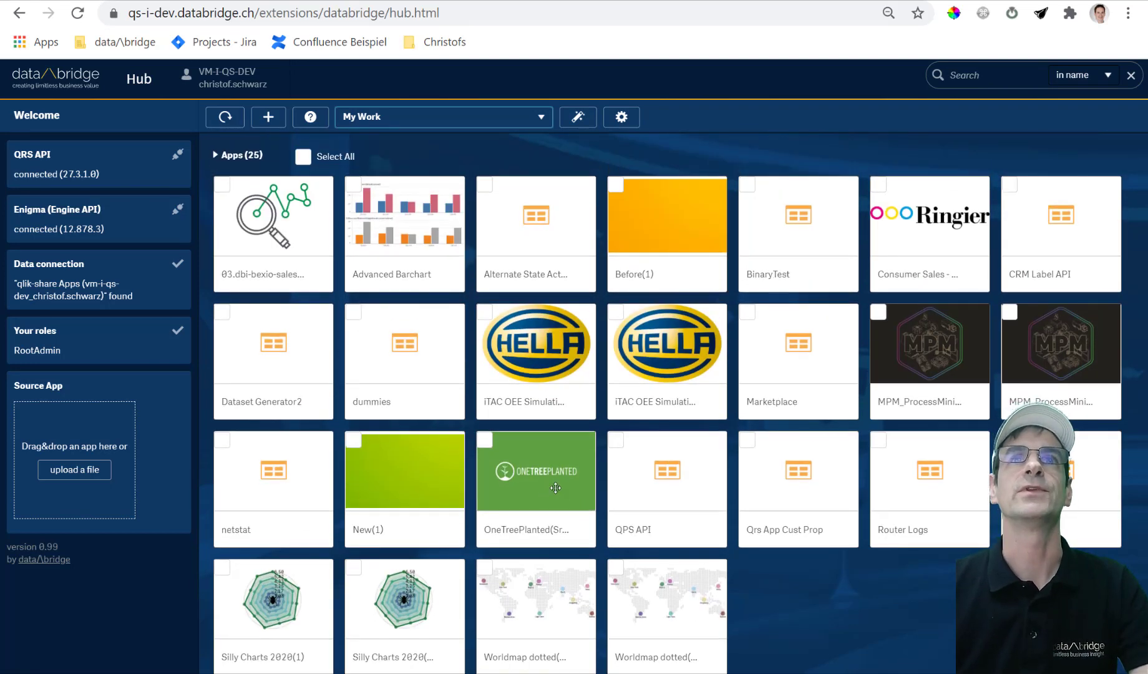
{"action": "left_click_drag", "start_coordinate": [555, 488], "coordinate": [53, 437]}
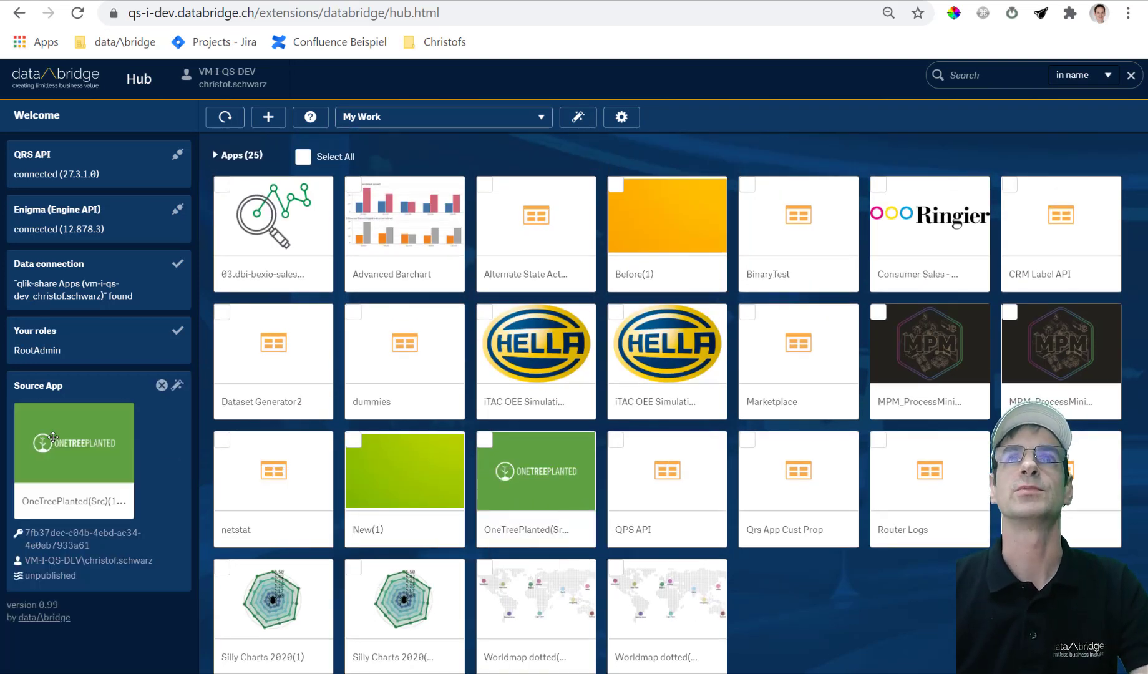
{"action": "left_click", "coordinate": [472, 123]}
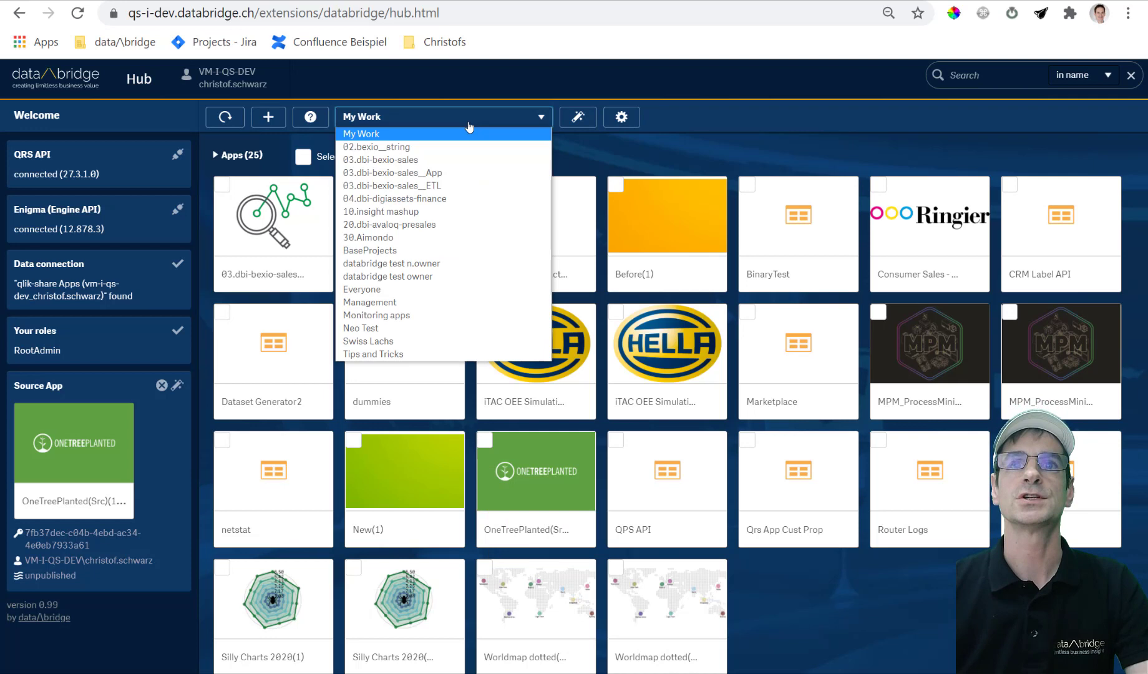
{"action": "left_click", "coordinate": [368, 328]}
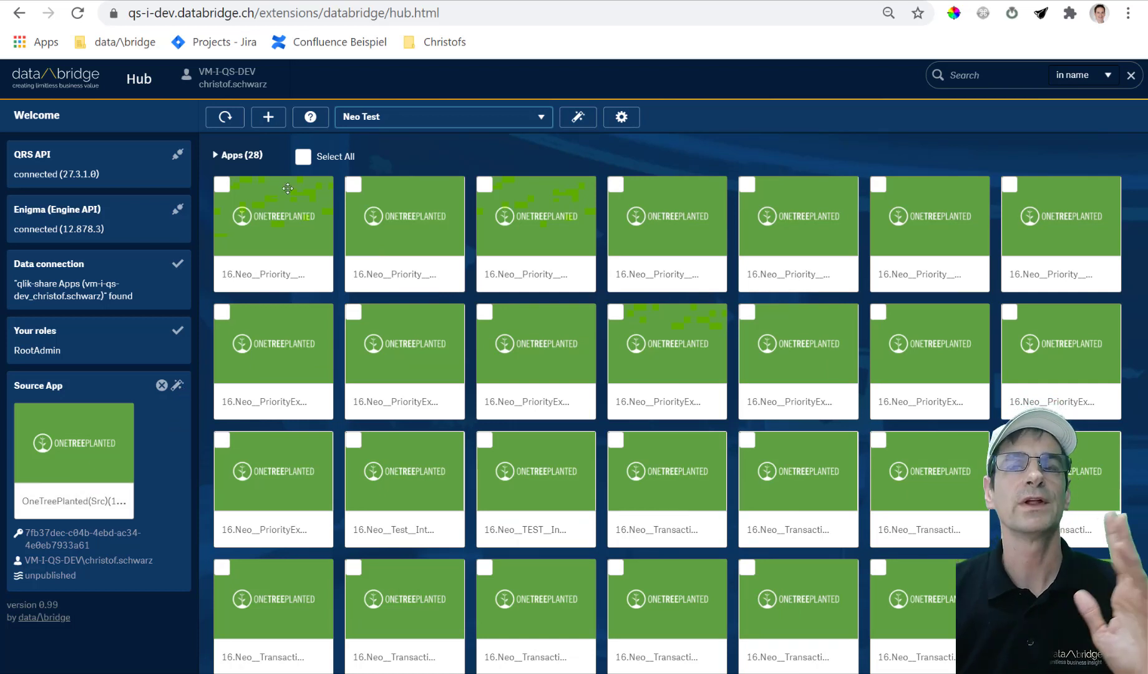
Step: Select all 28 Neo Test apps and set the Deployment Tool to copy Design and Script, not Data
{"action": "left_click", "coordinate": [326, 159]}
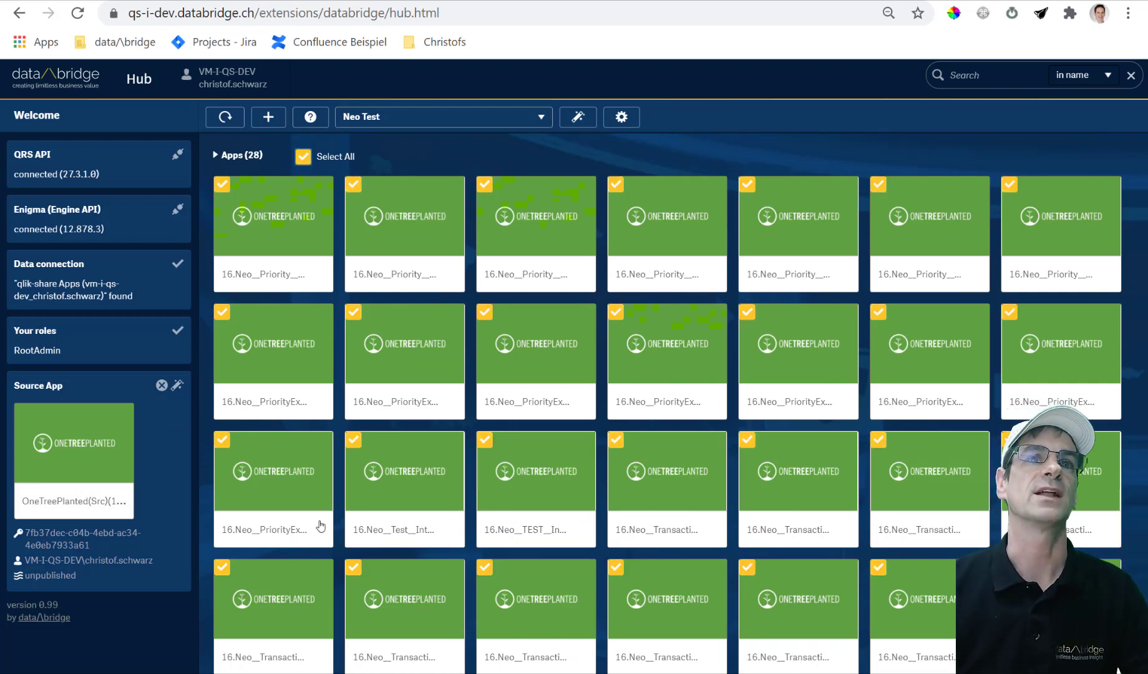
{"action": "left_click", "coordinate": [178, 386]}
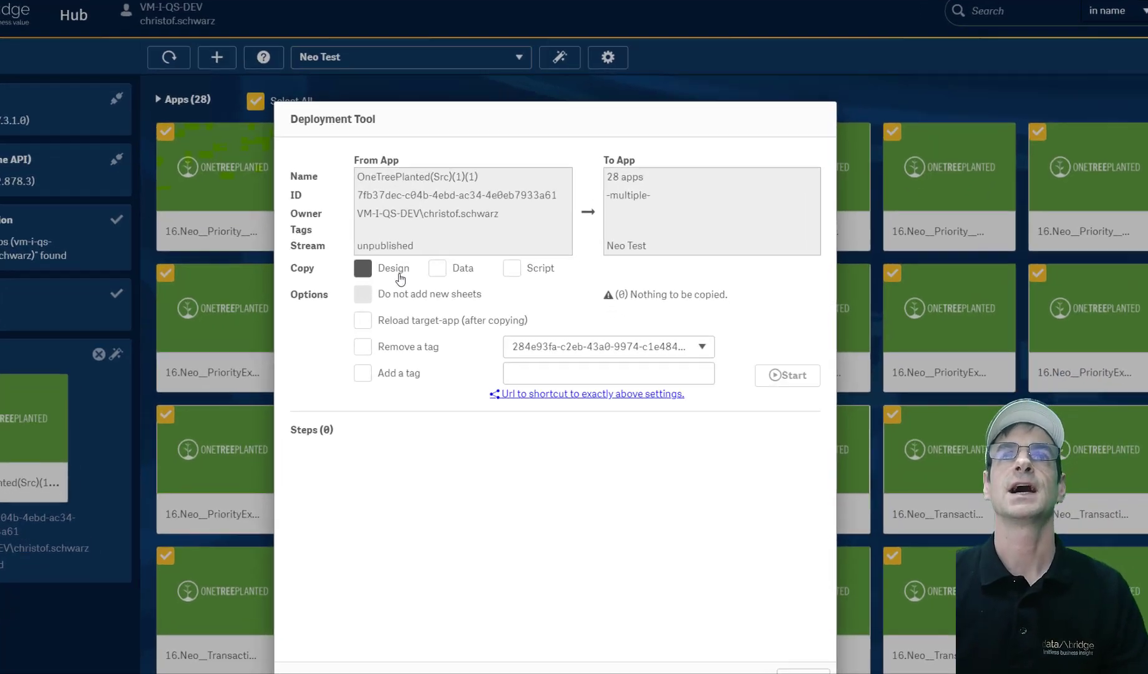
{"action": "left_click", "coordinate": [400, 307]}
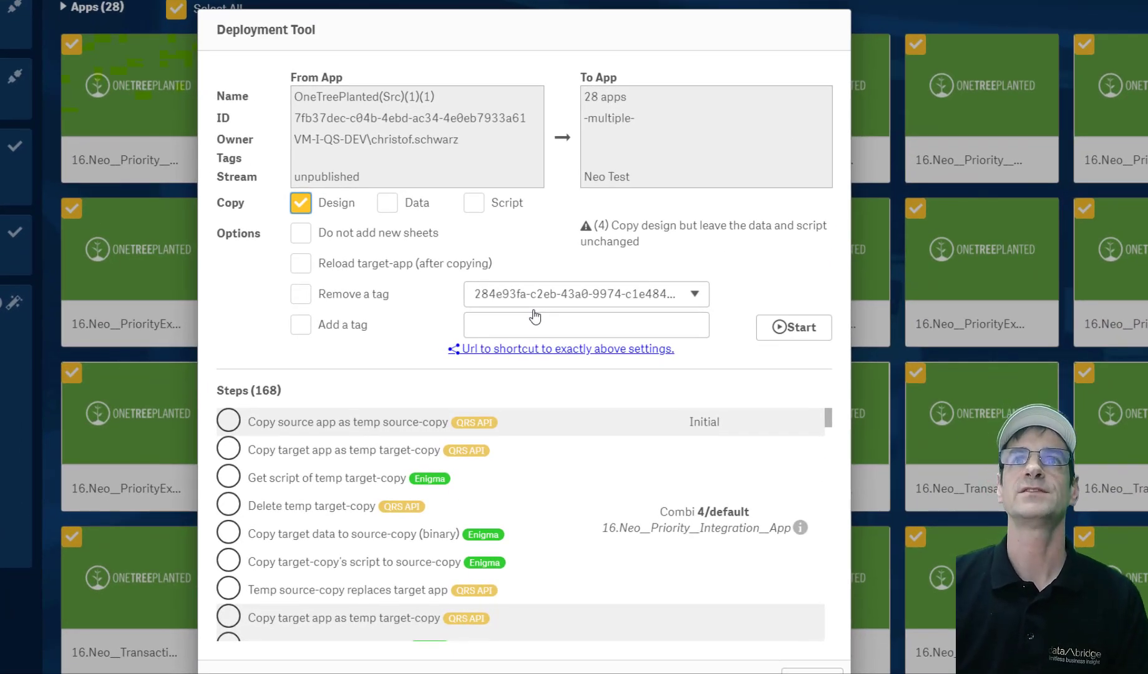
{"action": "left_click", "coordinate": [508, 202]}
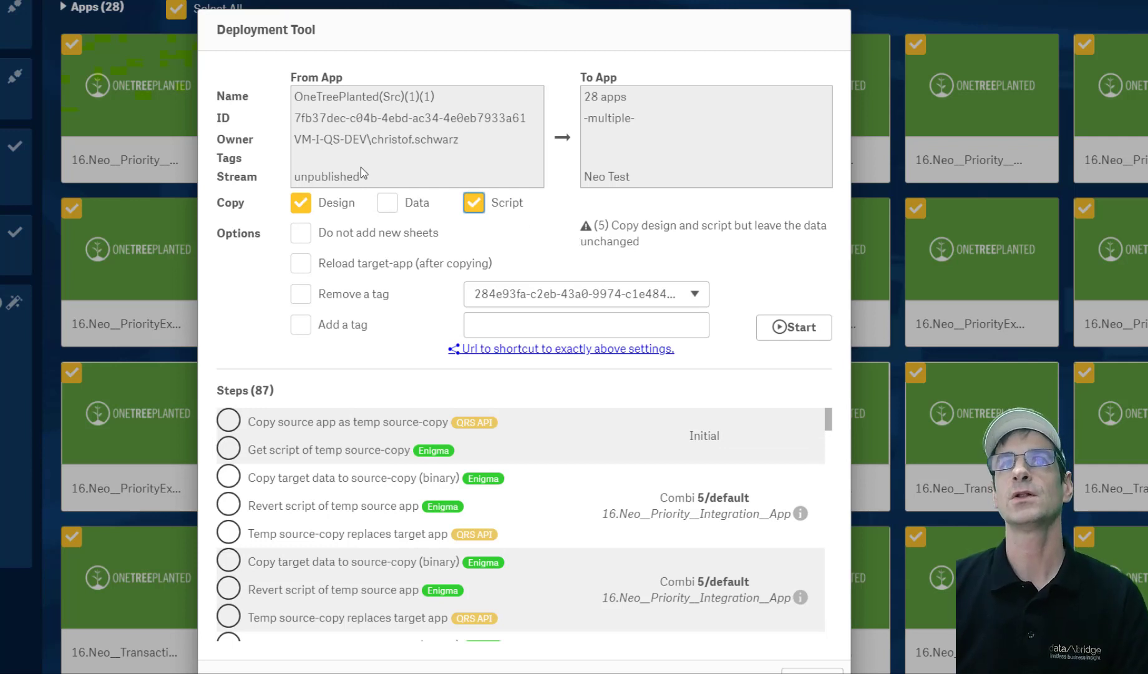
{"action": "left_click", "coordinate": [402, 204]}
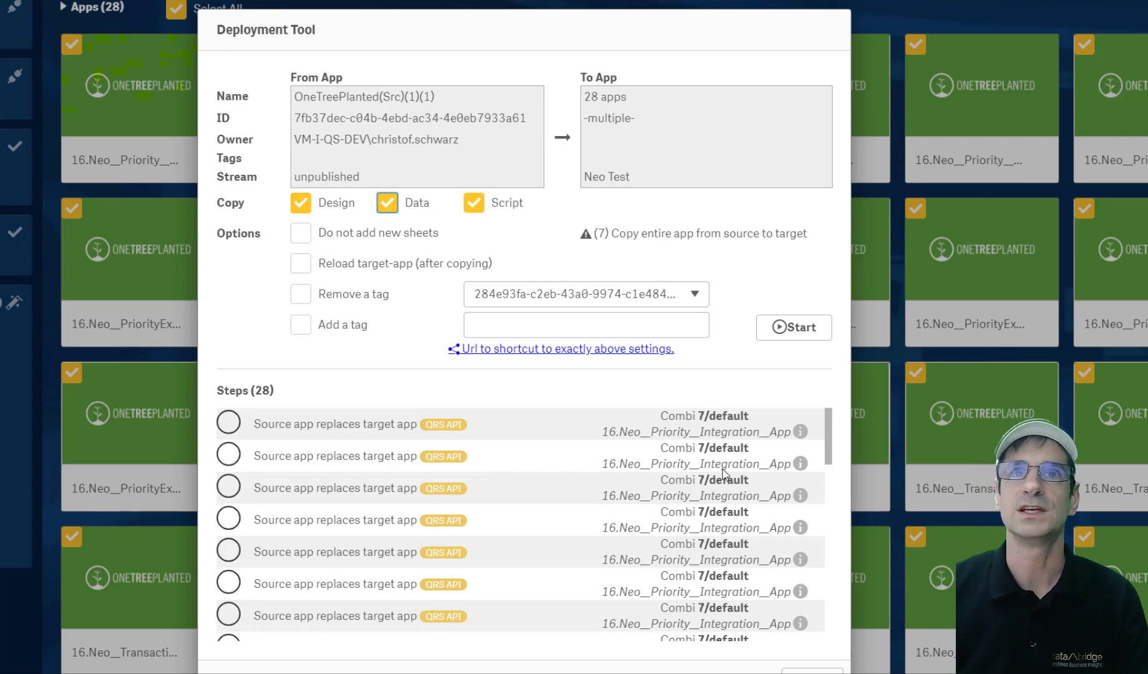
{"action": "left_click_drag", "start_coordinate": [832, 464], "coordinate": [820, 654]}
{"action": "scroll", "coordinate": [249, 431], "scroll_direction": "up", "scroll_amount": 10}
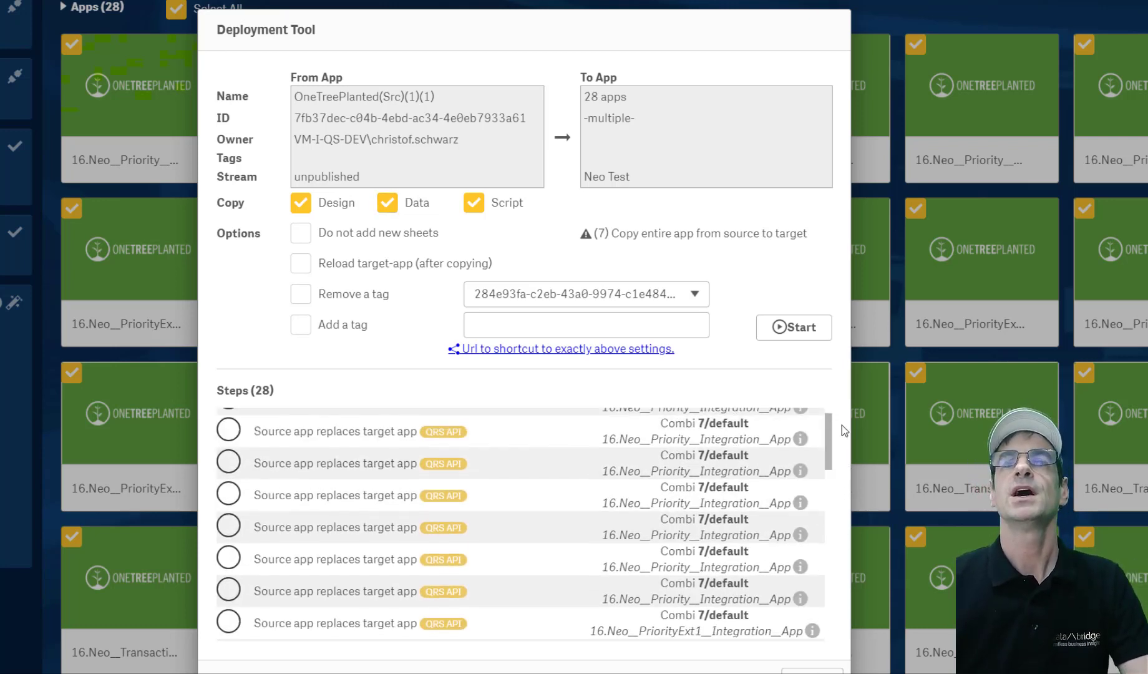
{"action": "left_click", "coordinate": [412, 208]}
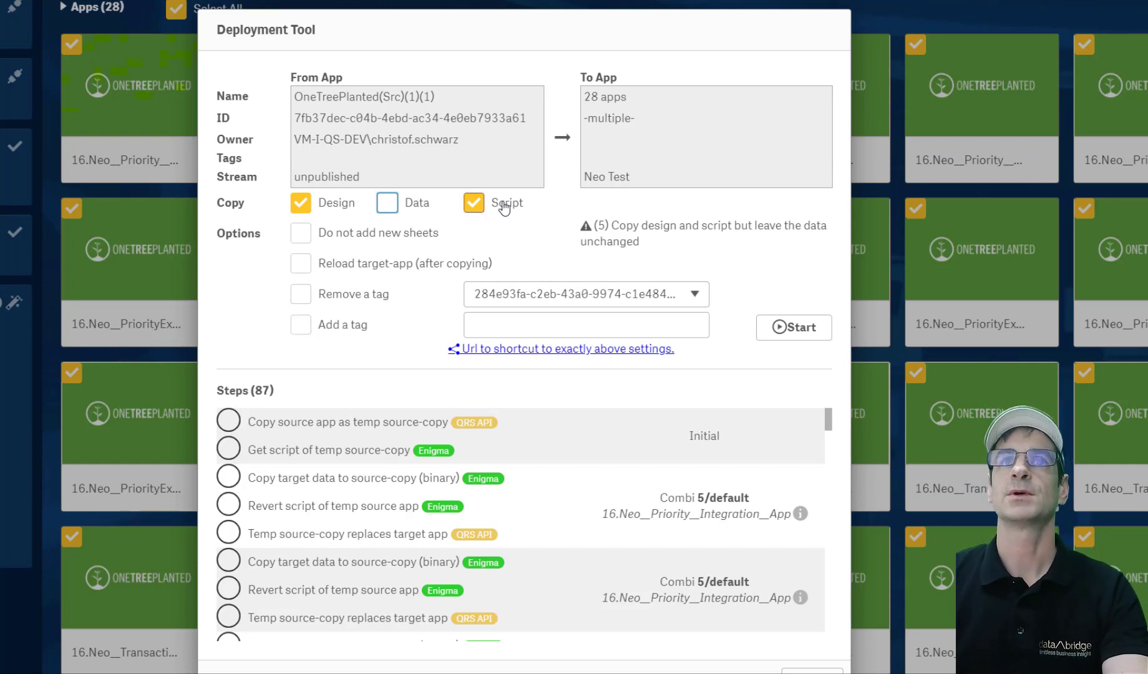
Step: Enable target reload, add the 'test v2' tag, and start deploying to all 28 apps
{"action": "left_click", "coordinate": [390, 265]}
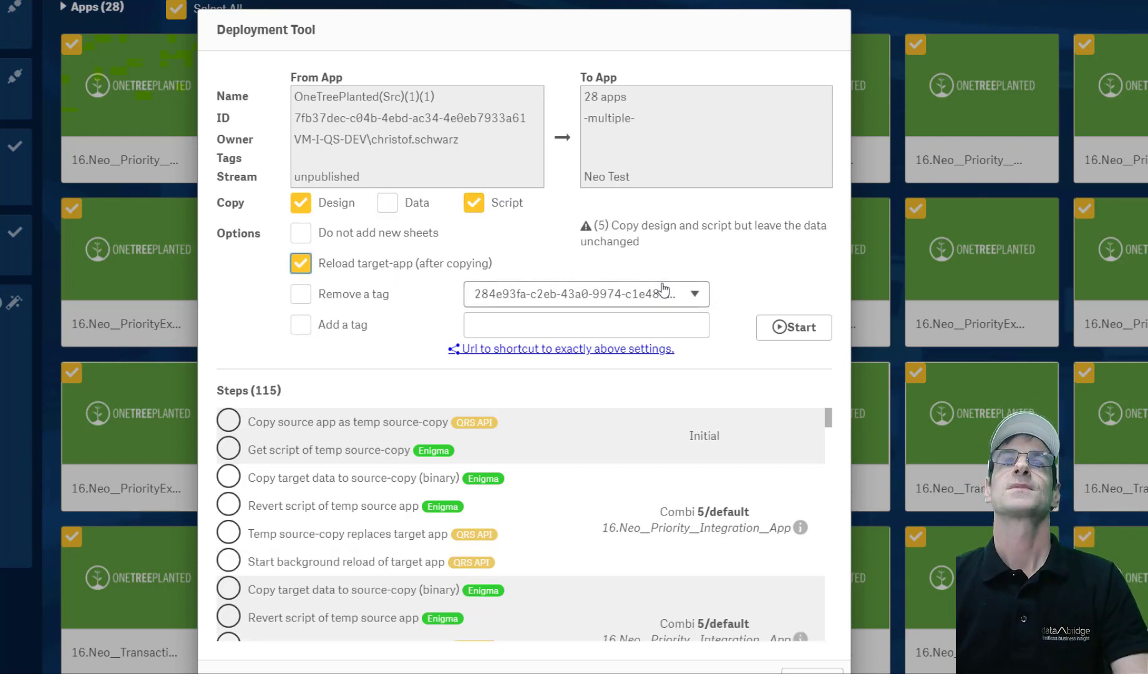
{"action": "left_click", "coordinate": [332, 327]}
{"action": "left_click", "coordinate": [690, 329]}
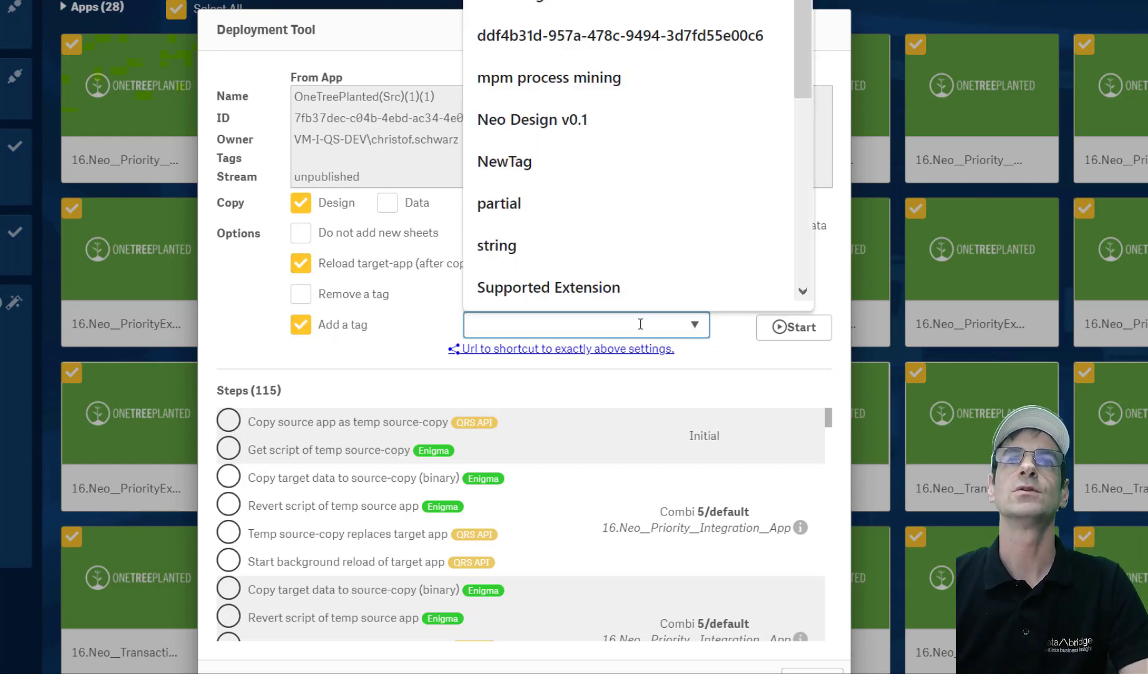
{"action": "type", "text": "V"}
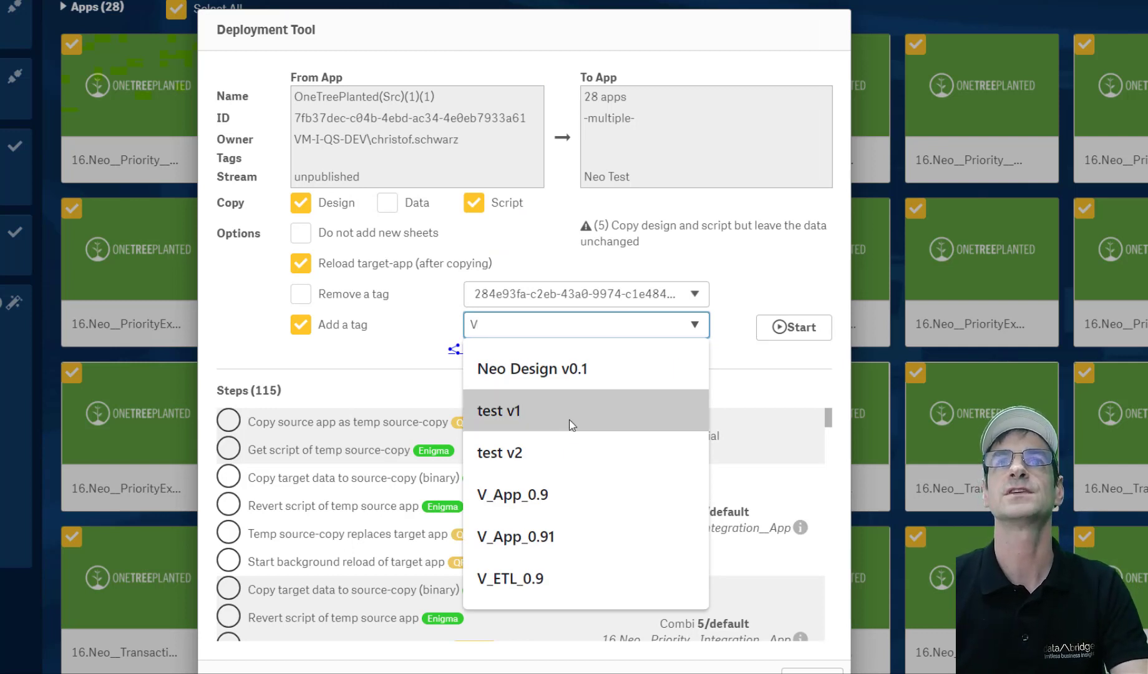
{"action": "left_click", "coordinate": [565, 452]}
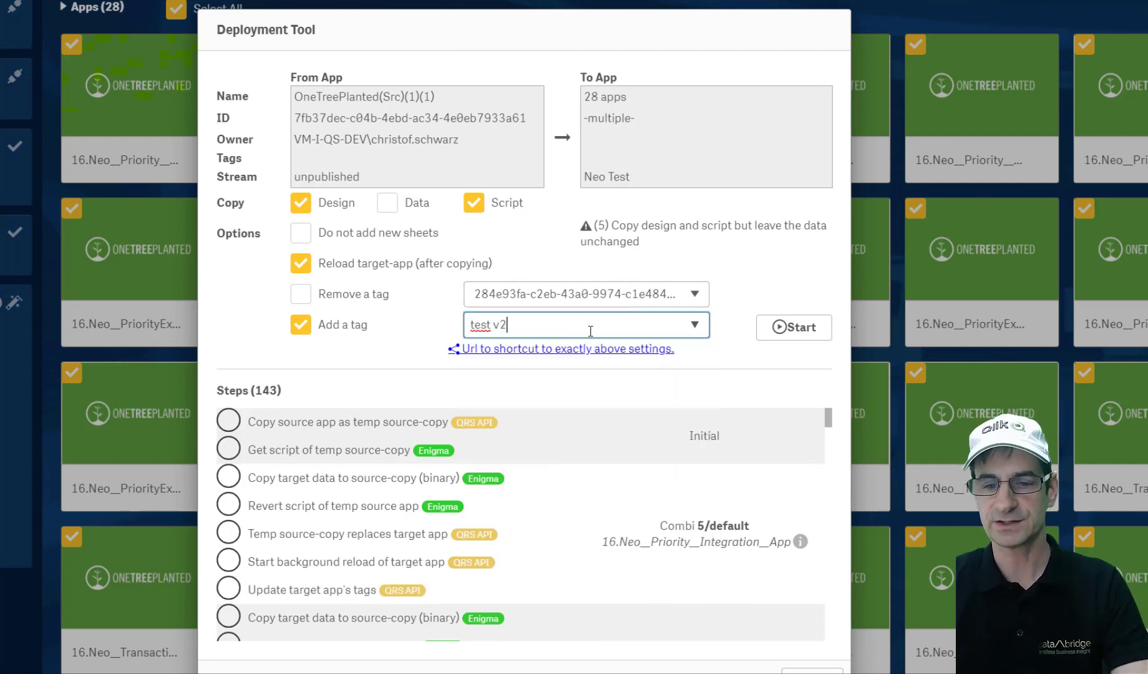
{"action": "left_click", "coordinate": [801, 343]}
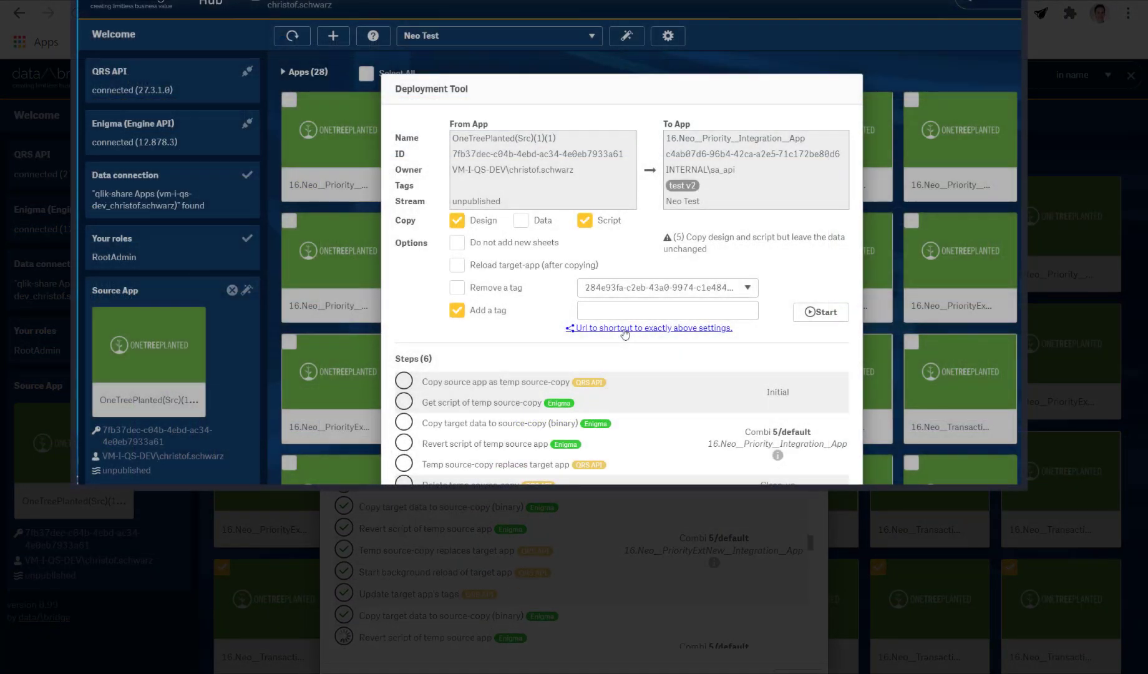
Step: Copy the deployment settings shortcut URL and load it in the address bar
{"action": "right_click", "coordinate": [623, 329]}
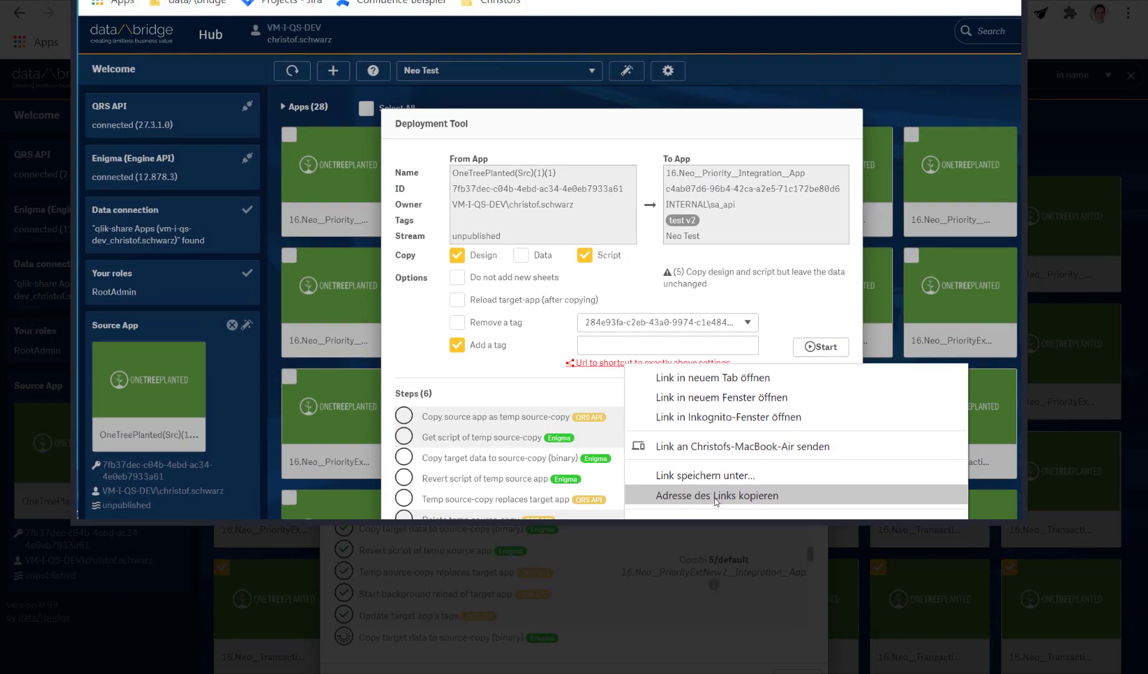
{"action": "left_click", "coordinate": [717, 461]}
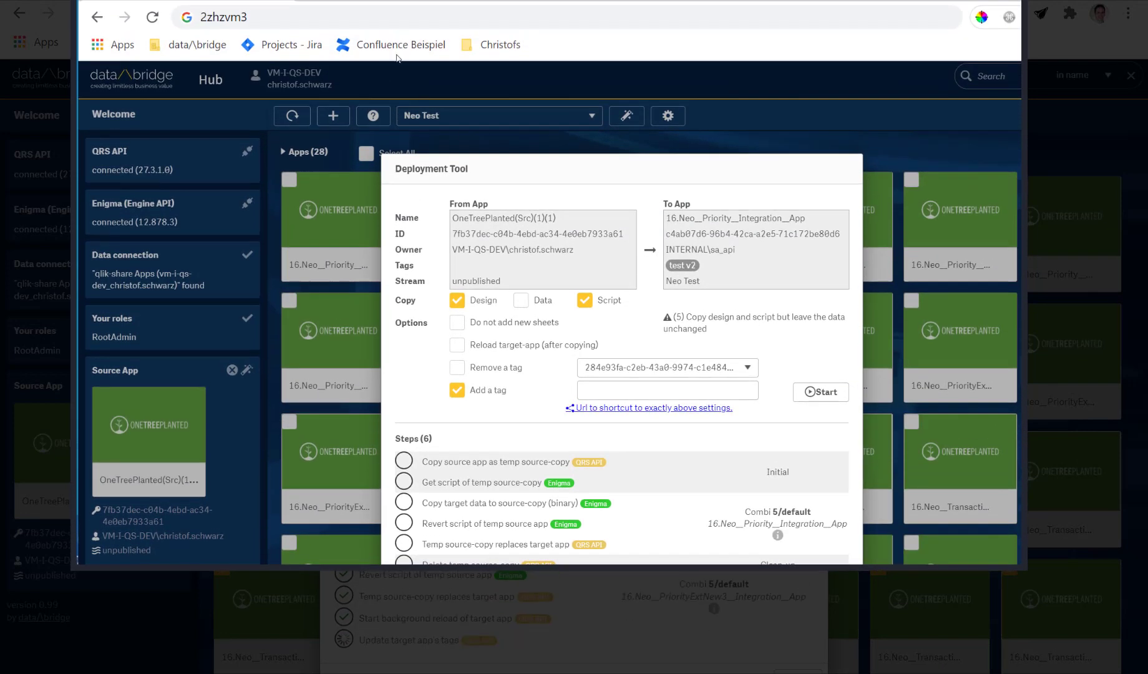
{"action": "left_click", "coordinate": [357, 21]}
{"action": "key", "text": "ctrl+v"}
{"action": "key", "text": "Return"}
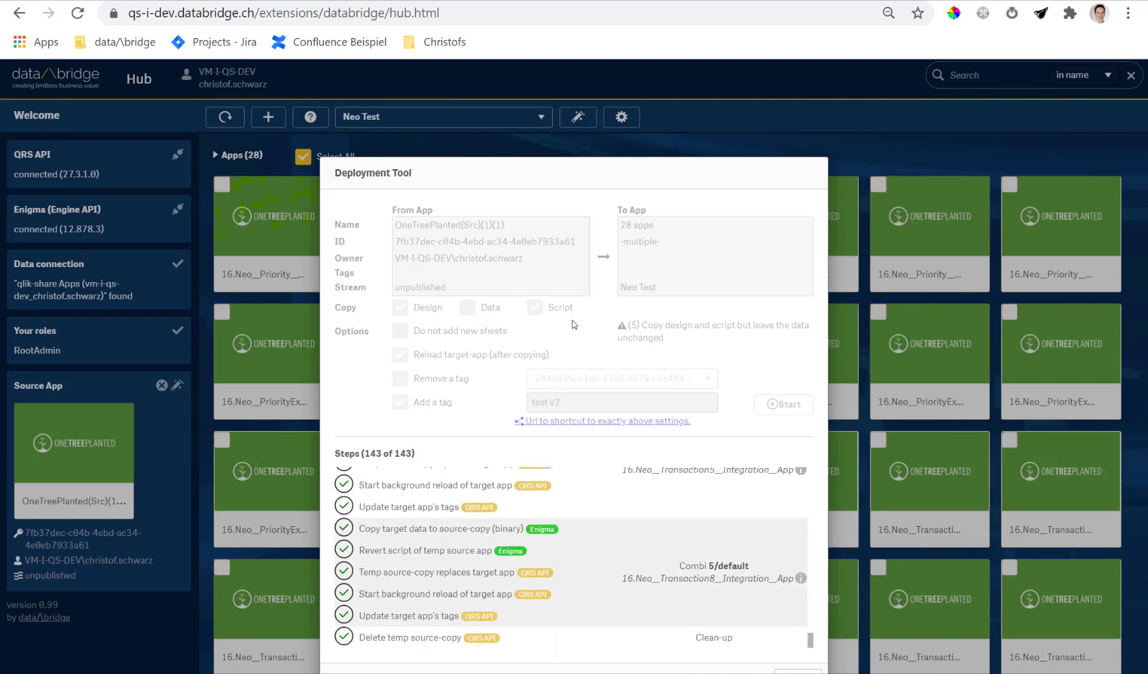
Step: Close the deployment overview, view a Priority Integration app's load script, then reopen its details
{"action": "left_click", "coordinate": [797, 670]}
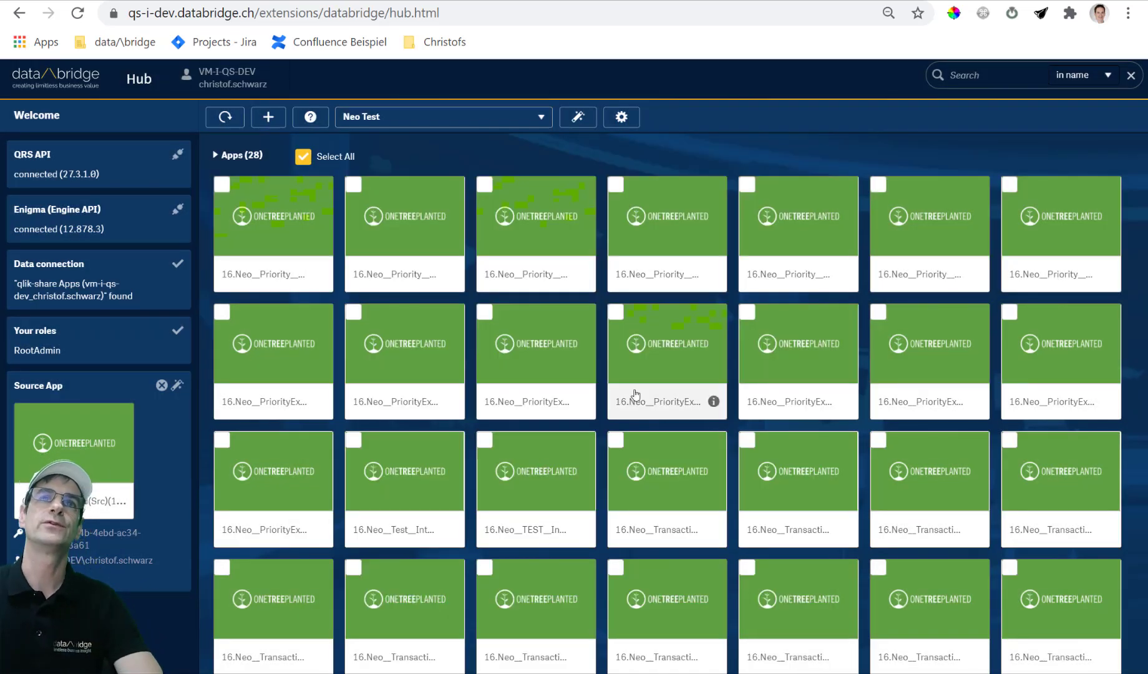
{"action": "left_click", "coordinate": [381, 288]}
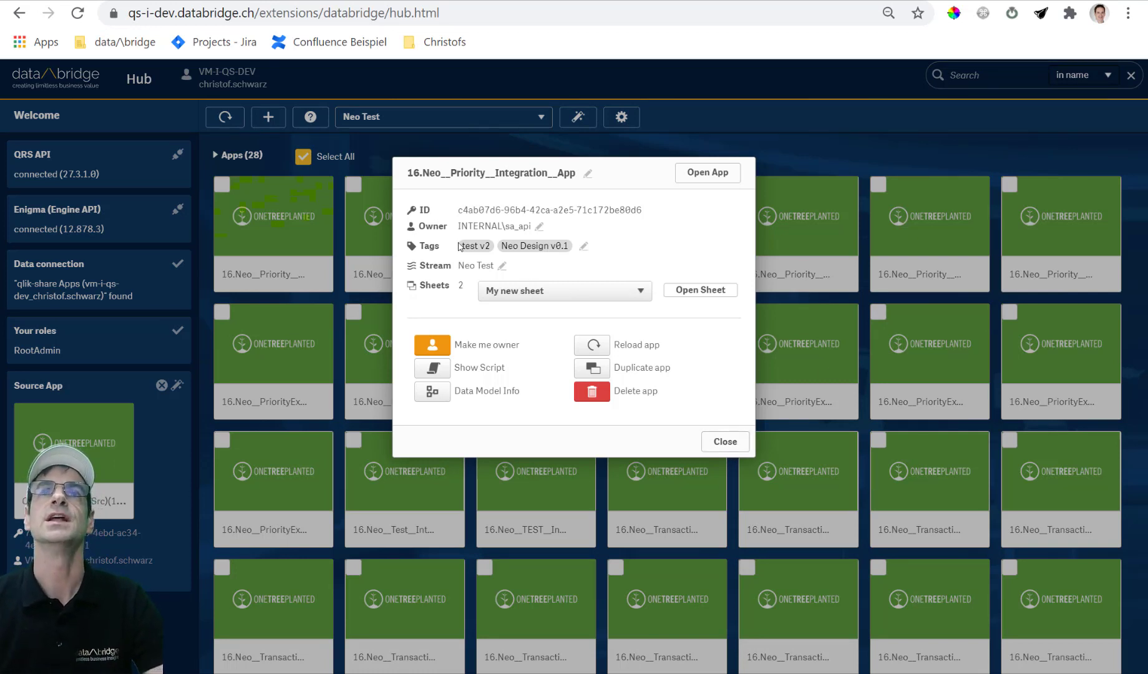
{"action": "left_click", "coordinate": [431, 349]}
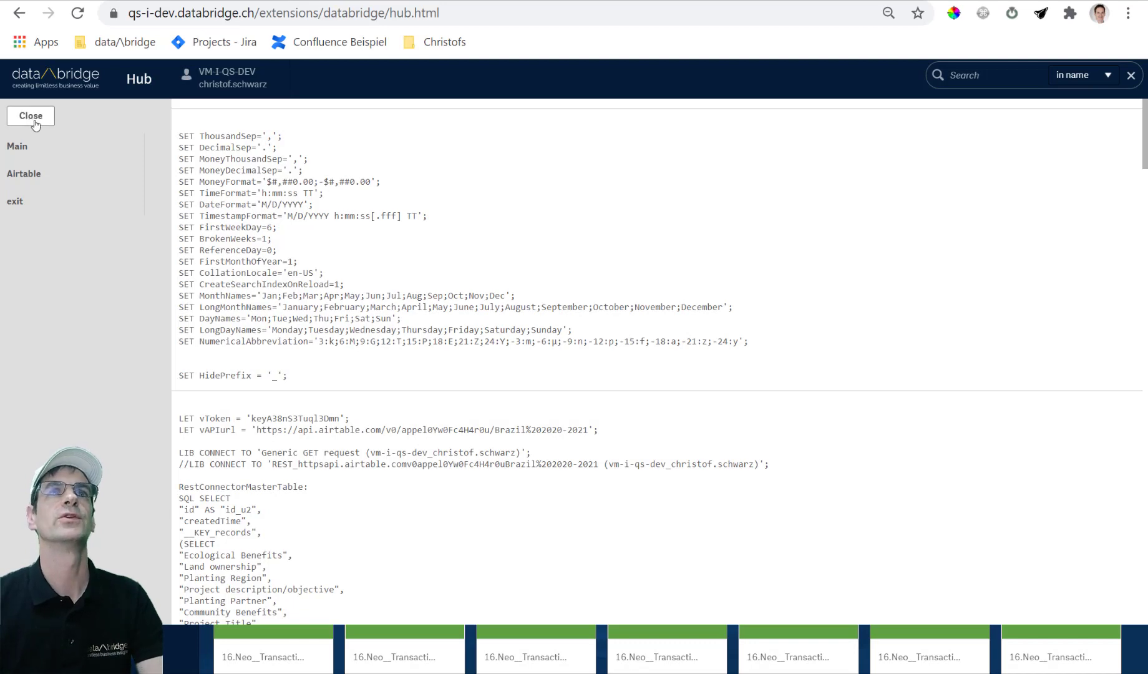
{"action": "left_click", "coordinate": [31, 117]}
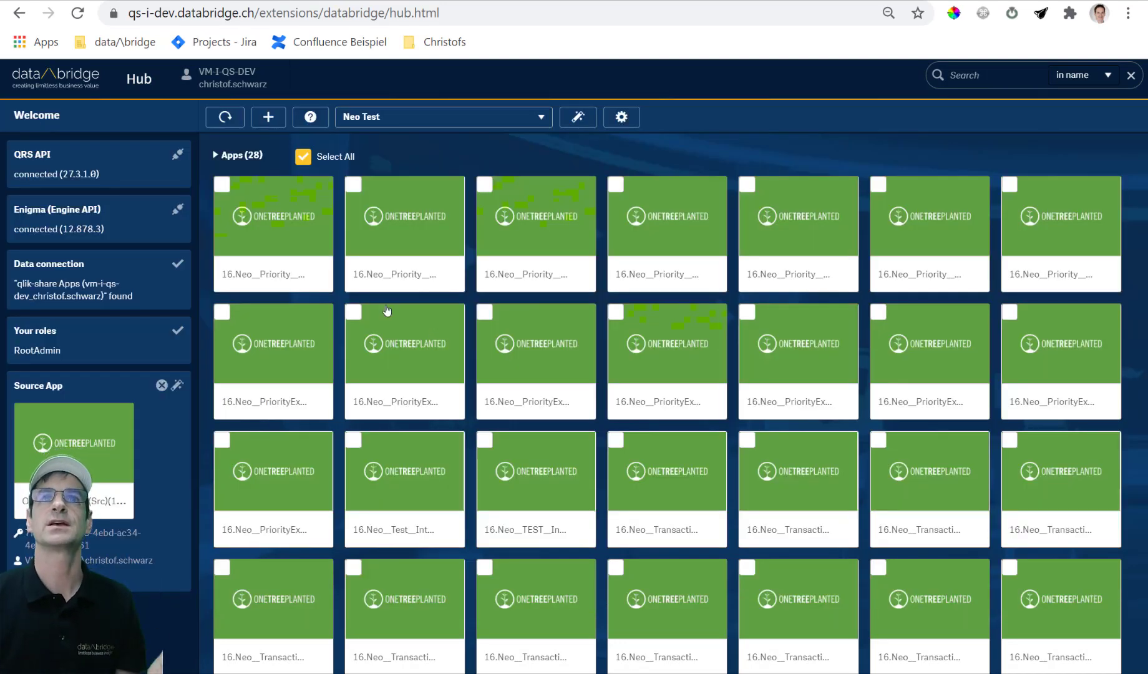
{"action": "left_click", "coordinate": [403, 287]}
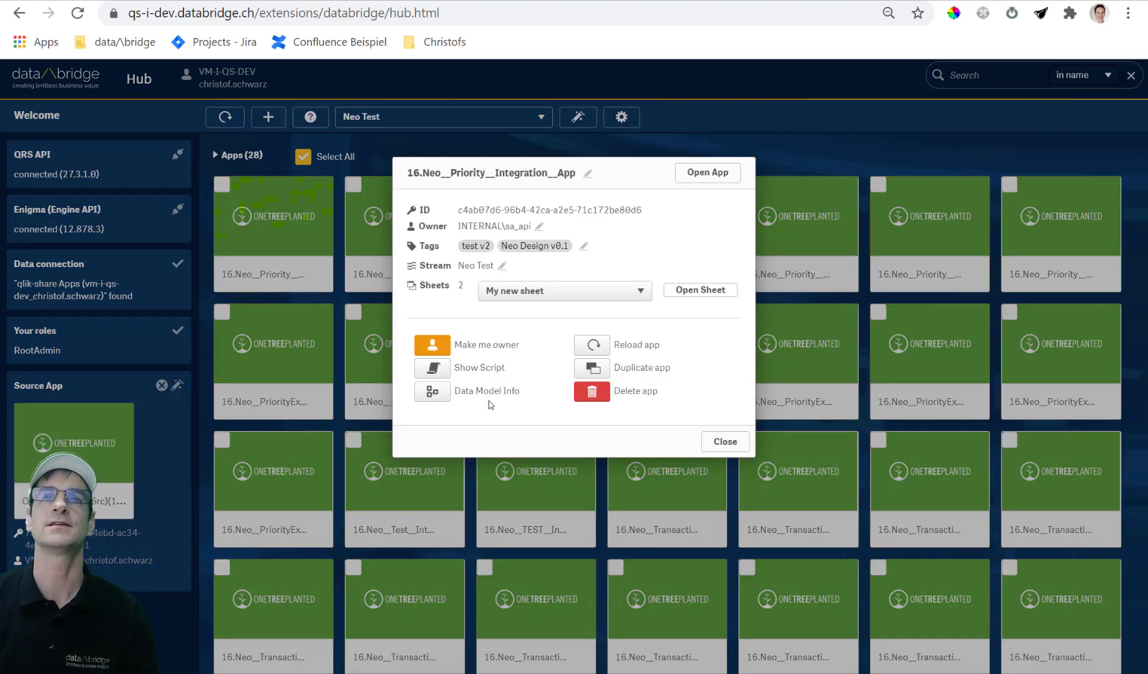
Step: Check the app's data model tables, then open another Priority Integration app's Brazil Projects sheet
{"action": "left_click", "coordinate": [456, 390]}
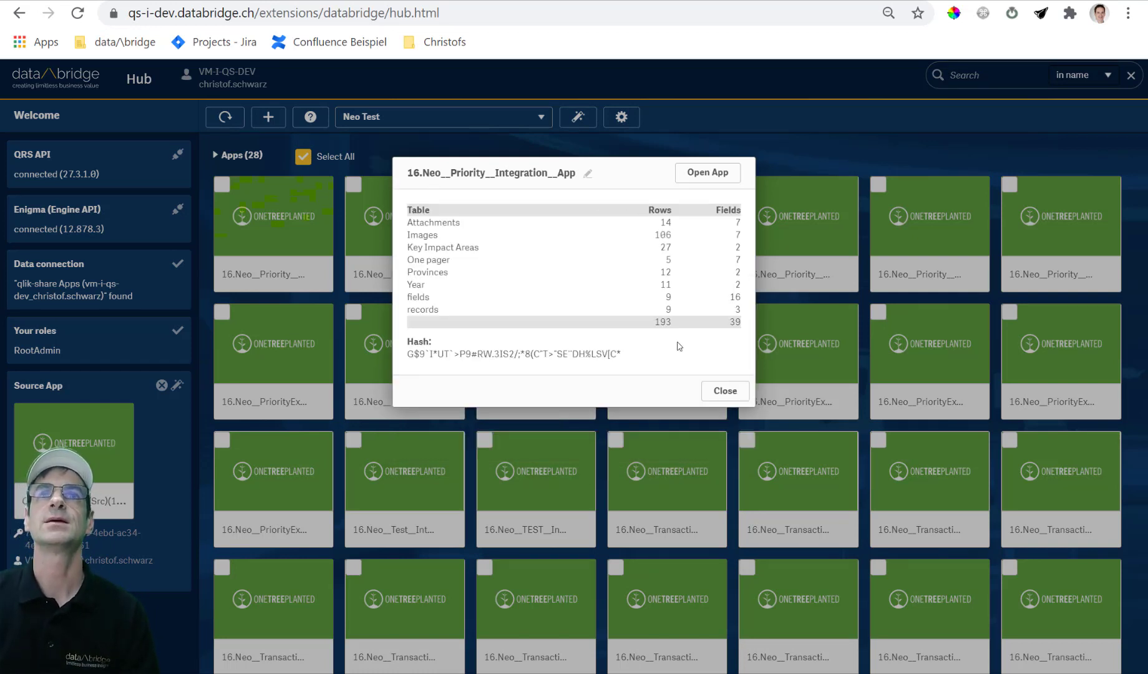
{"action": "left_click", "coordinate": [724, 391]}
{"action": "left_click", "coordinate": [557, 275]}
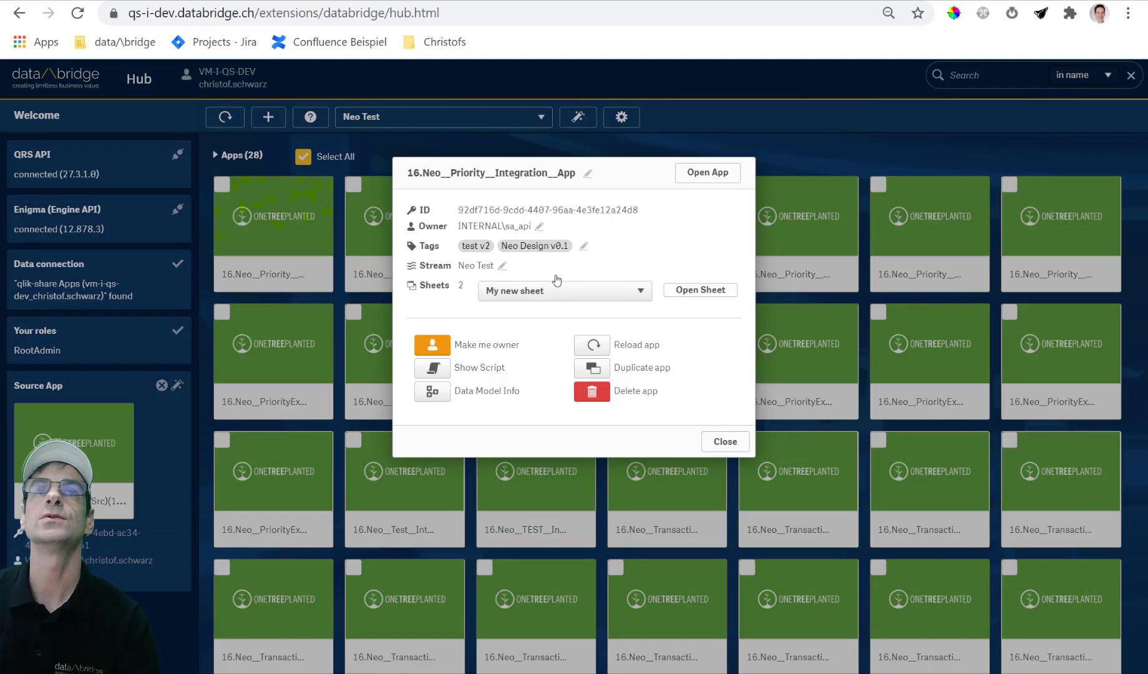
{"action": "left_click", "coordinate": [609, 290]}
{"action": "left_click", "coordinate": [602, 314]}
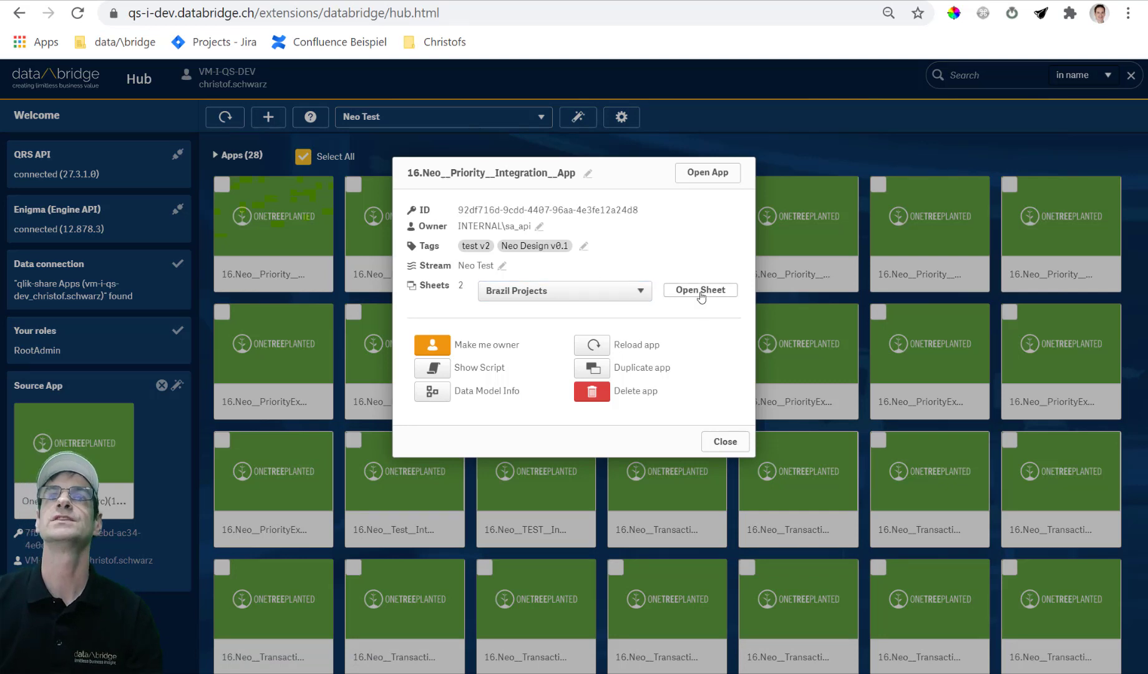
{"action": "left_click", "coordinate": [701, 291]}
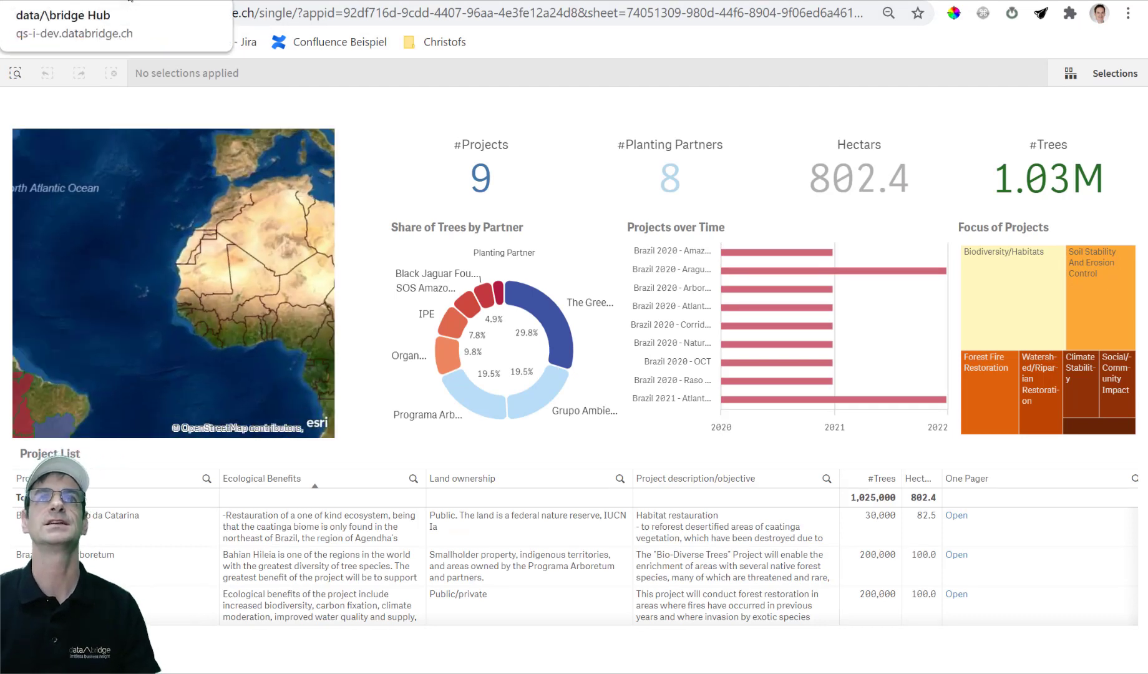
{"action": "left_click", "coordinate": [130, 2]}
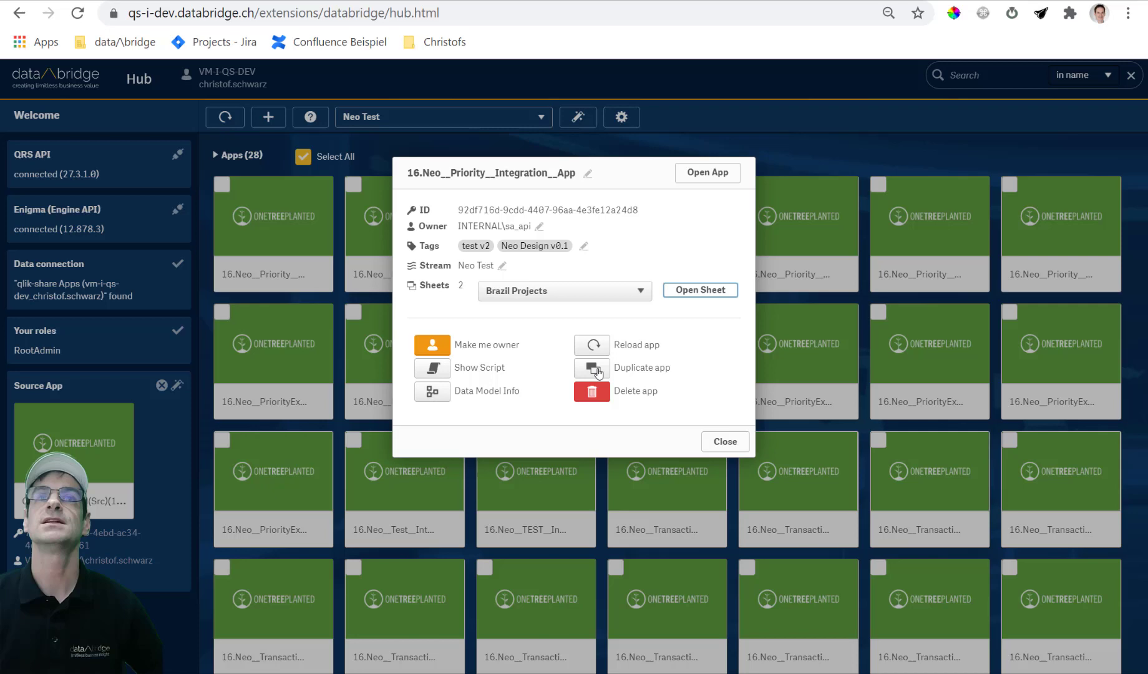
Step: Trigger a background reload of 16.Neo__Priority__Integration__App and dismiss the progress message
{"action": "left_click", "coordinate": [602, 347]}
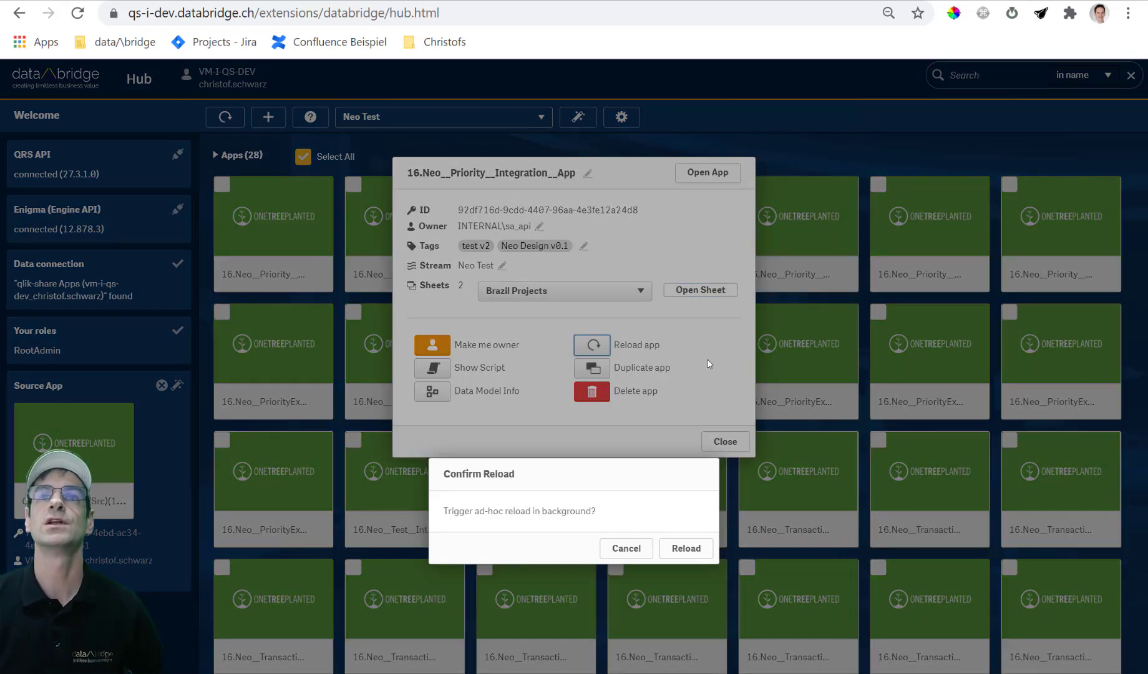
{"action": "left_click", "coordinate": [696, 546]}
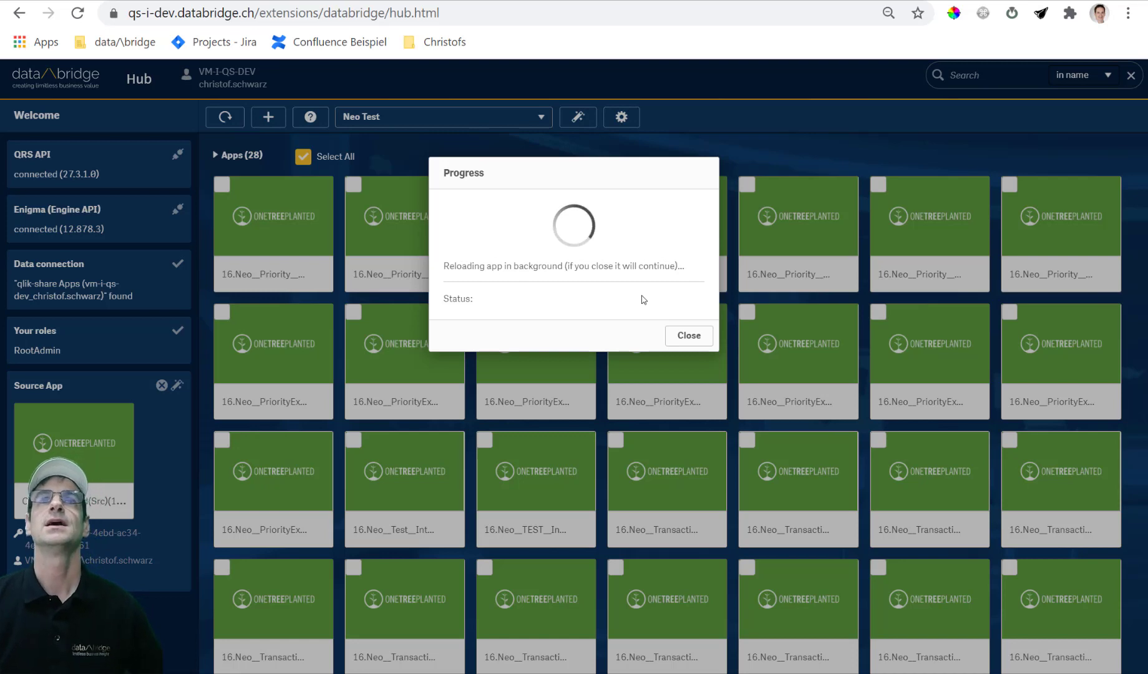
{"action": "left_click", "coordinate": [688, 248]}
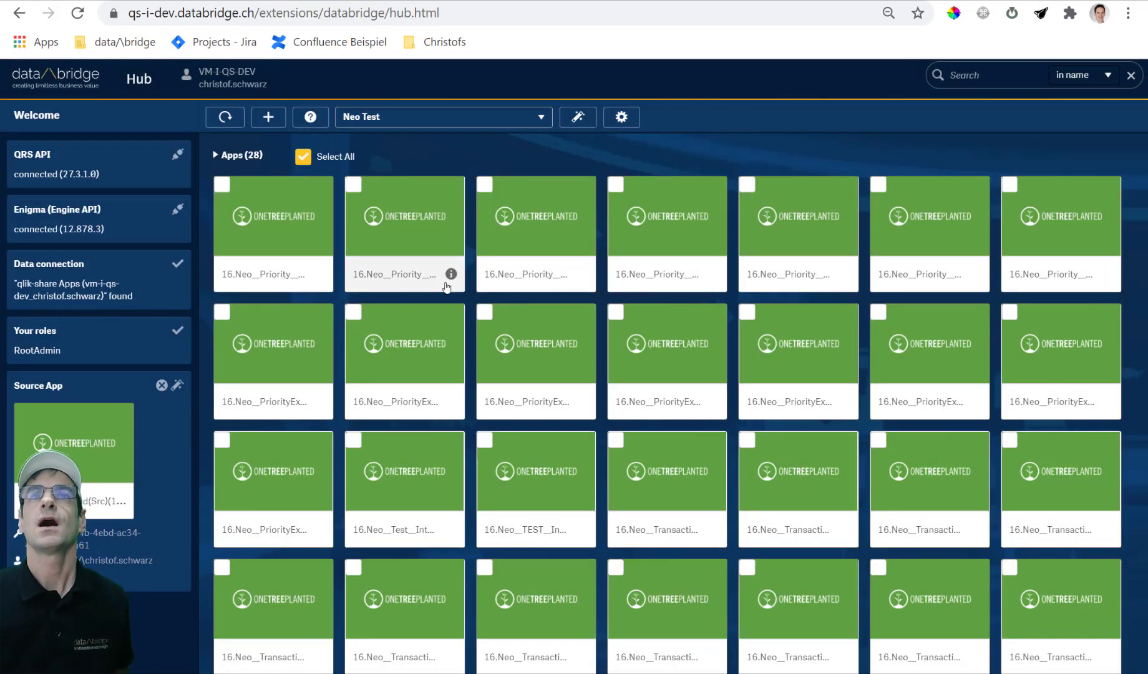
Step: Remove the Neo Design v0.1 tag from the Priority Integration app
{"action": "left_click", "coordinate": [447, 277]}
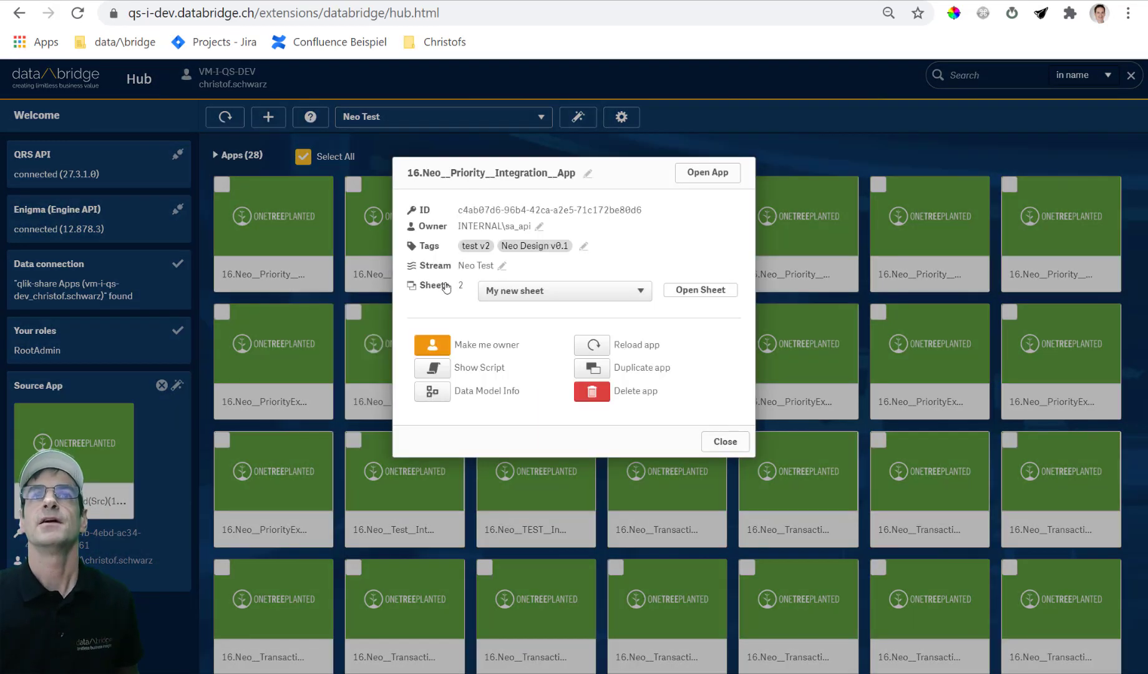
{"action": "left_click", "coordinate": [583, 247]}
{"action": "left_click", "coordinate": [535, 232]}
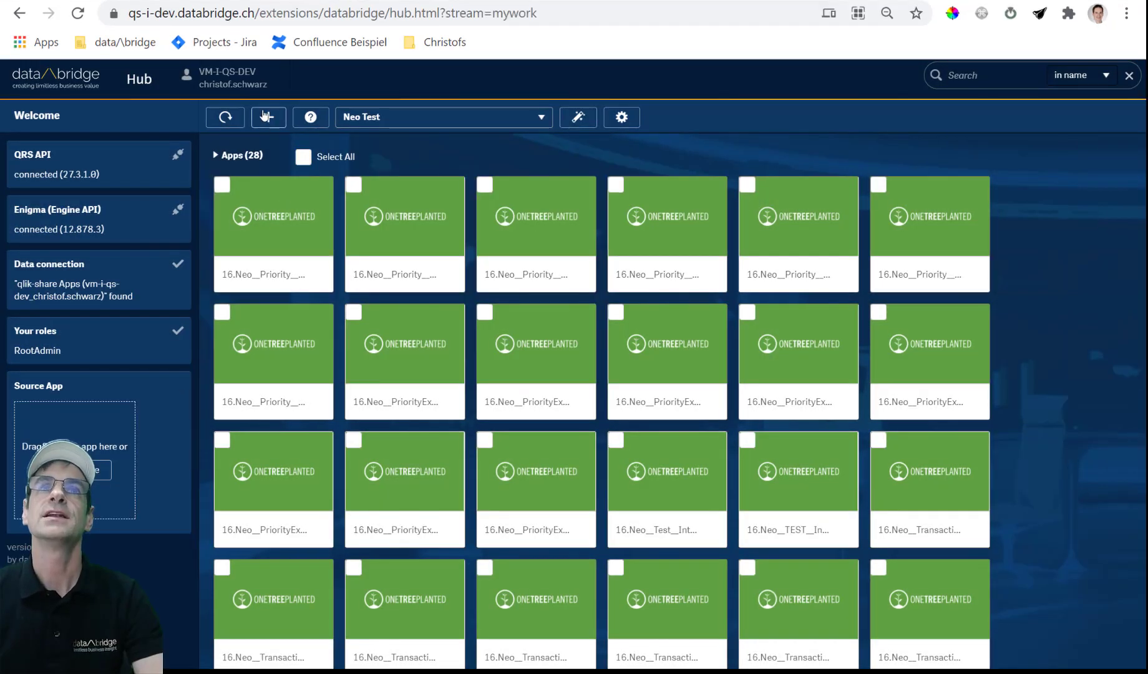
Step: Import Advanced Barchart.qvf and upload it into the Neo Test stream
{"action": "left_click", "coordinate": [268, 117]}
{"action": "left_click", "coordinate": [504, 212]}
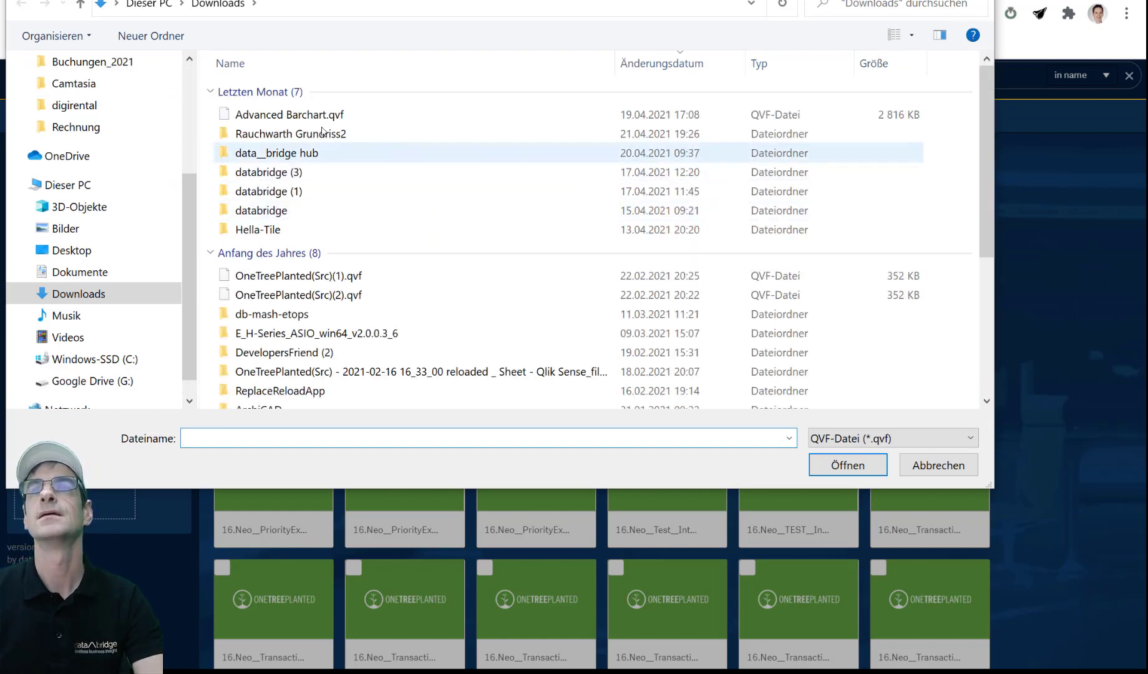
{"action": "left_click", "coordinate": [461, 114]}
{"action": "left_click", "coordinate": [848, 465]}
{"action": "left_click", "coordinate": [670, 237]}
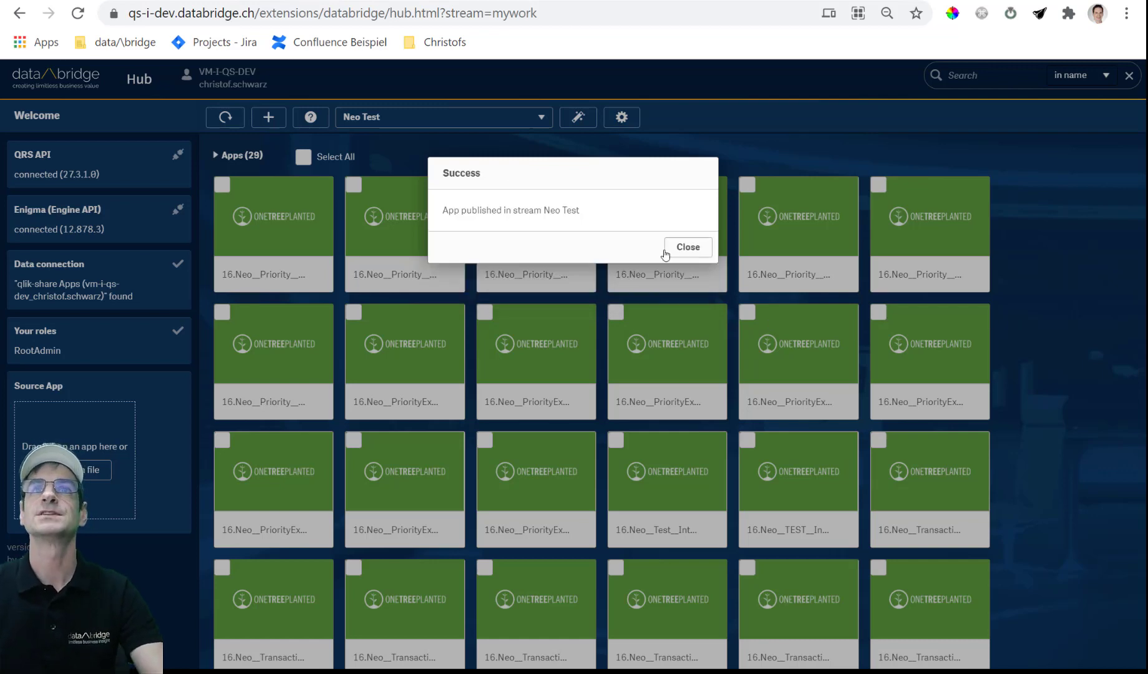
Step: Unpublish Advanced Barchart from Neo Test to My Work, then view My Work's 25 apps
{"action": "left_click", "coordinate": [665, 254]}
{"action": "scroll", "coordinate": [848, 461], "scroll_direction": "down", "scroll_amount": 5}
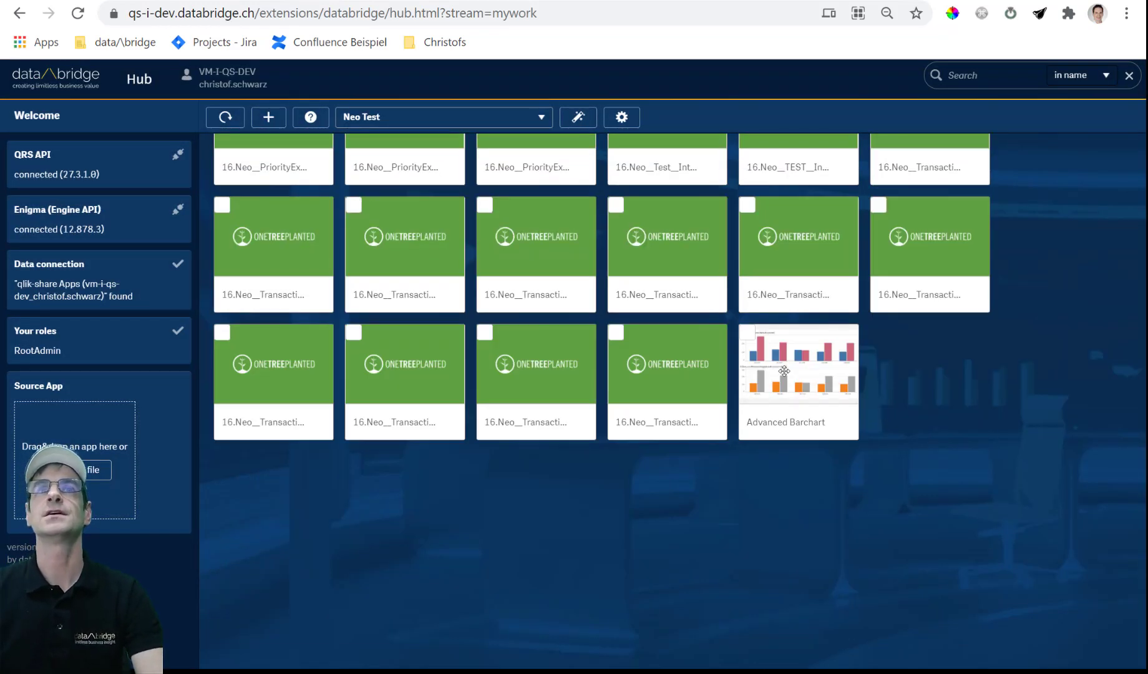
{"action": "left_click", "coordinate": [787, 428]}
{"action": "left_click", "coordinate": [499, 268]}
{"action": "left_click", "coordinate": [493, 269]}
{"action": "left_click", "coordinate": [691, 415]}
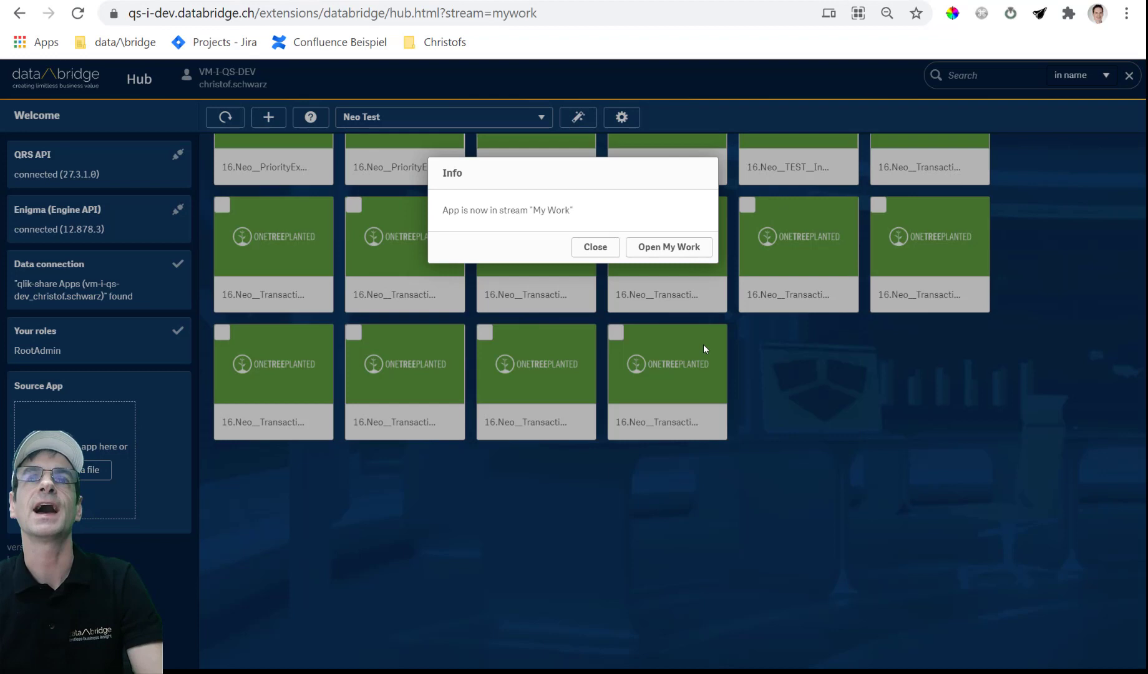
{"action": "left_click", "coordinate": [667, 250]}
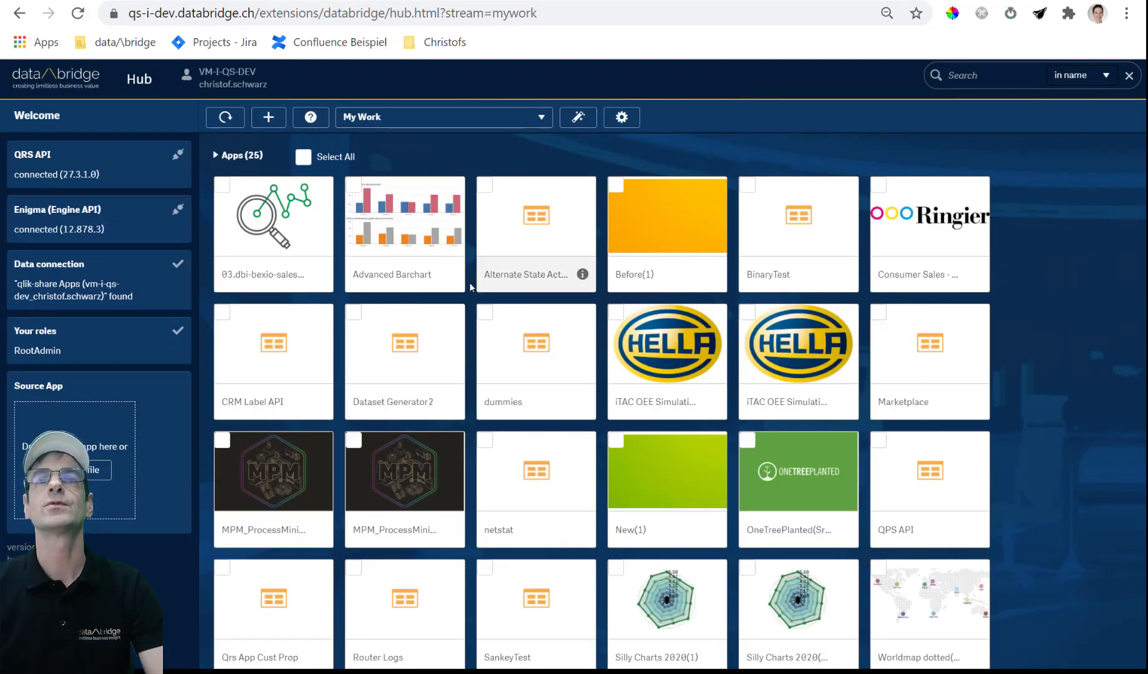
{"action": "mouse_move", "coordinate": [451, 276]}
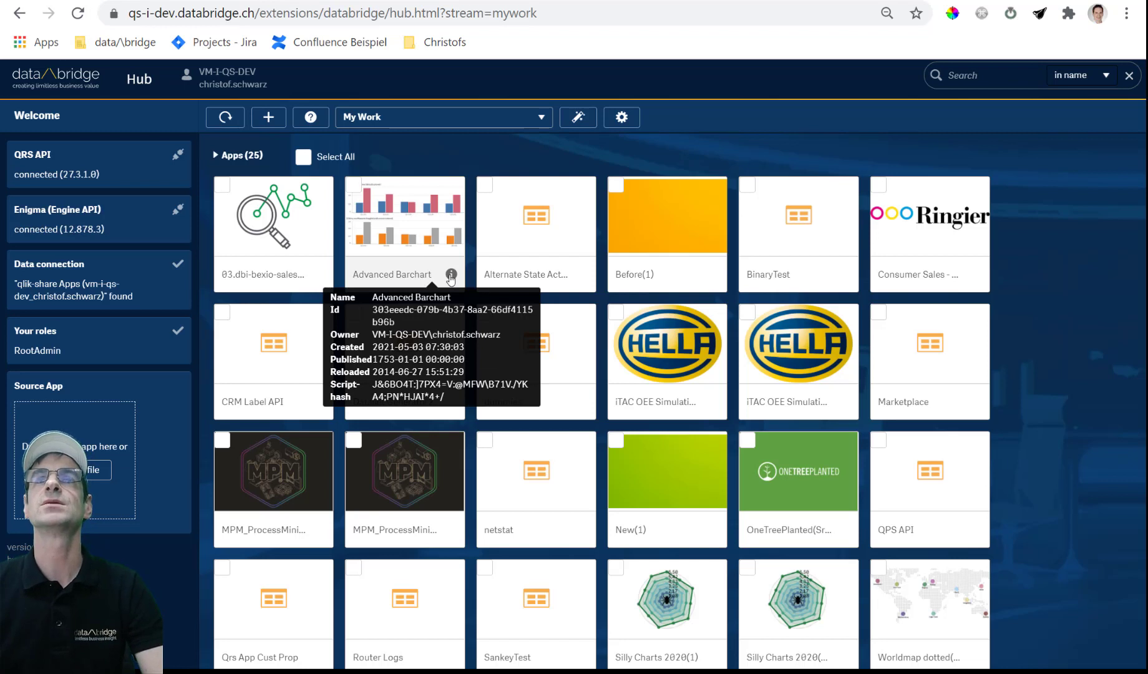